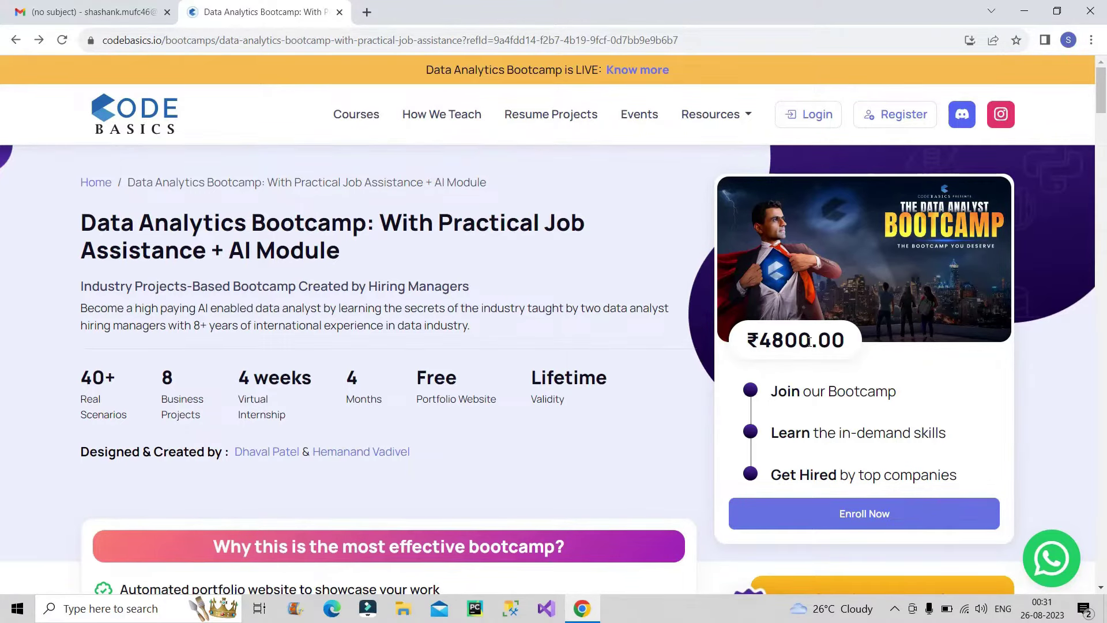
scroll(809, 341, "down", 3)
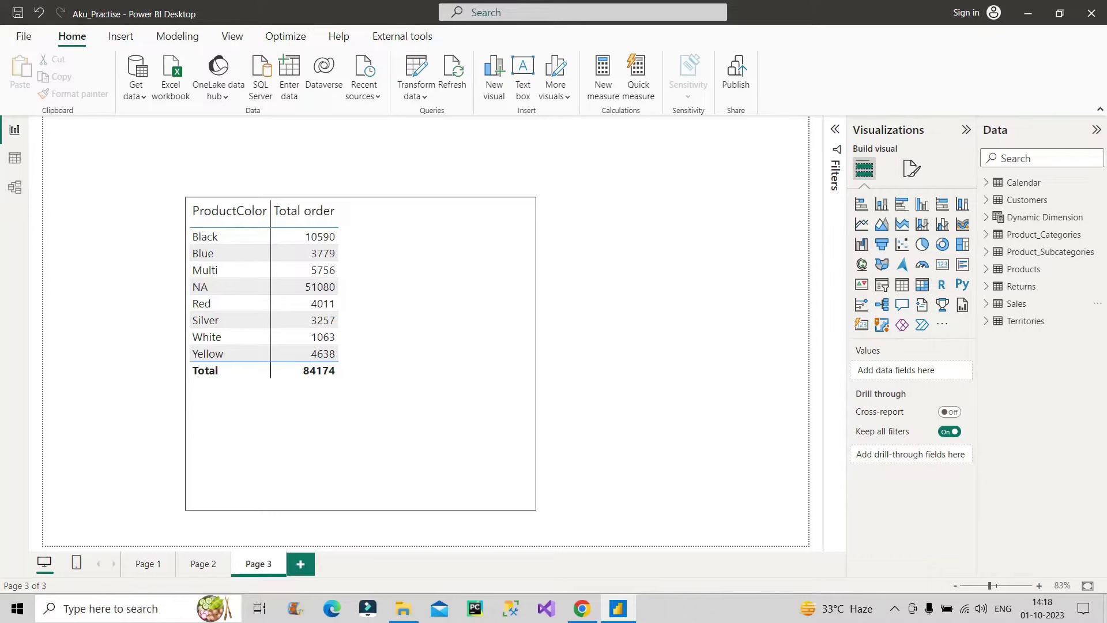
Examine the relationships between the tables in the data model, and return to the report page
left_click(15, 187)
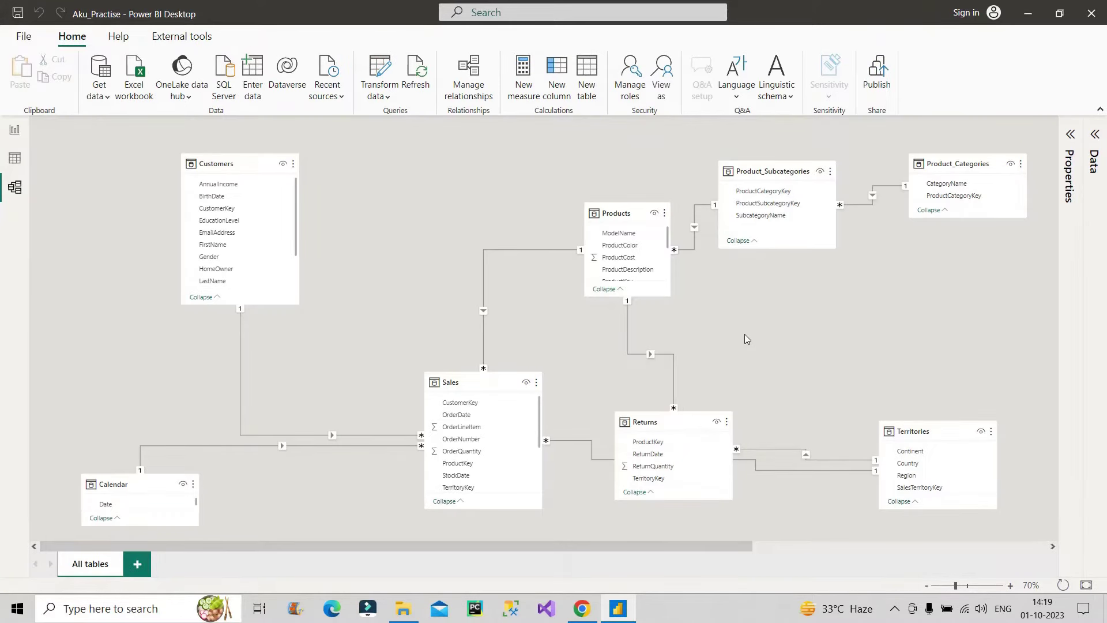
left_click(15, 130)
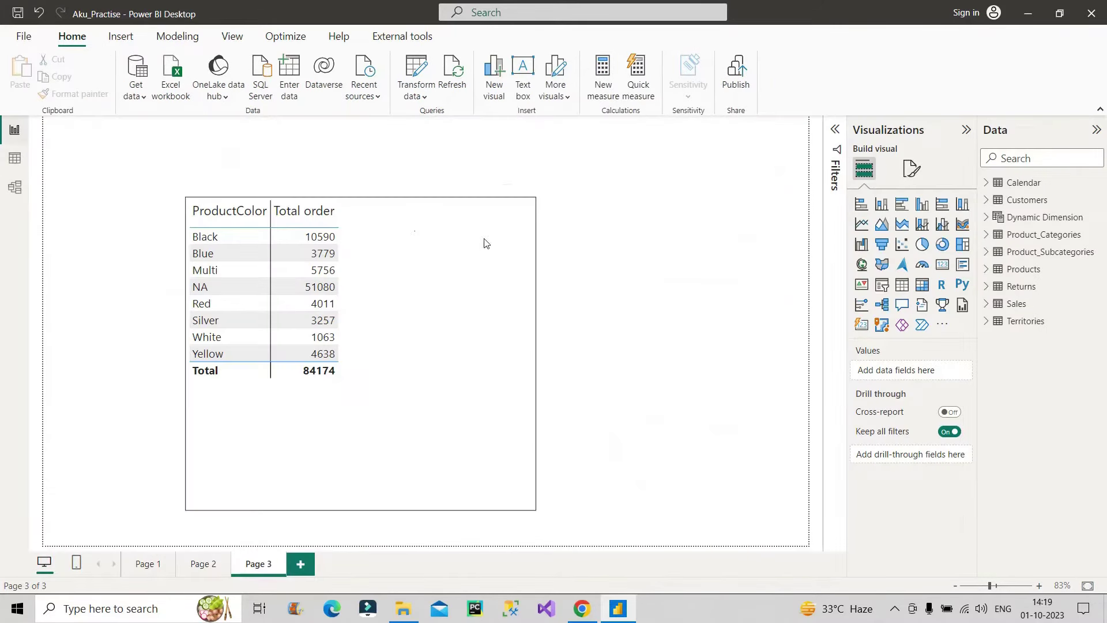
Select the ProductColor table visual and open the Total order measure in the Sales table to read its formula
left_click(451, 301)
left_click_drag(451, 300, 444, 281)
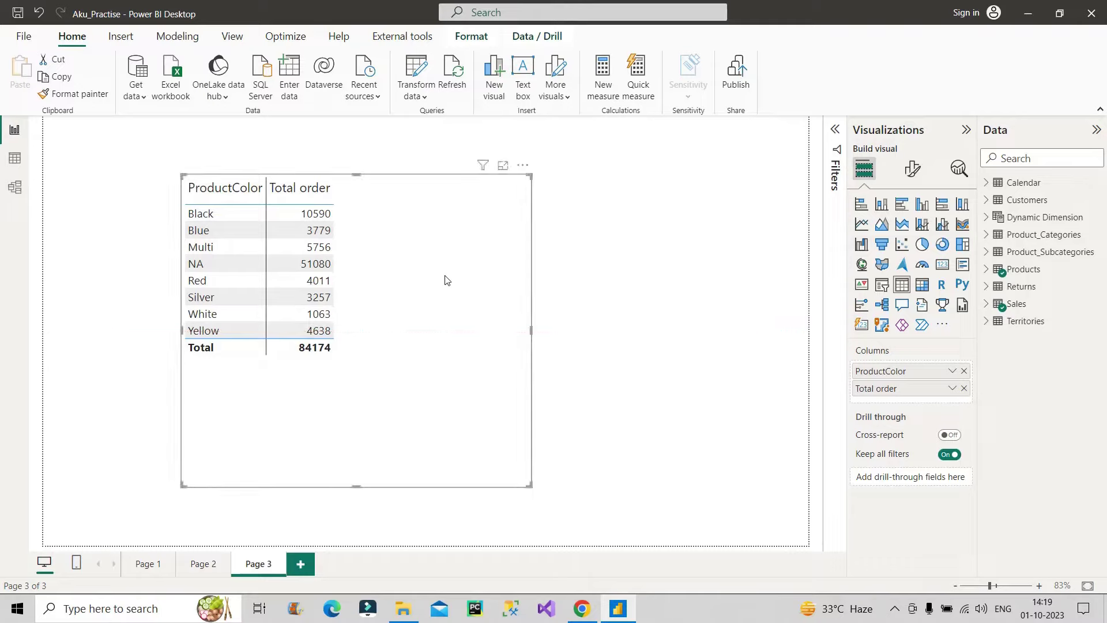
left_click(986, 271)
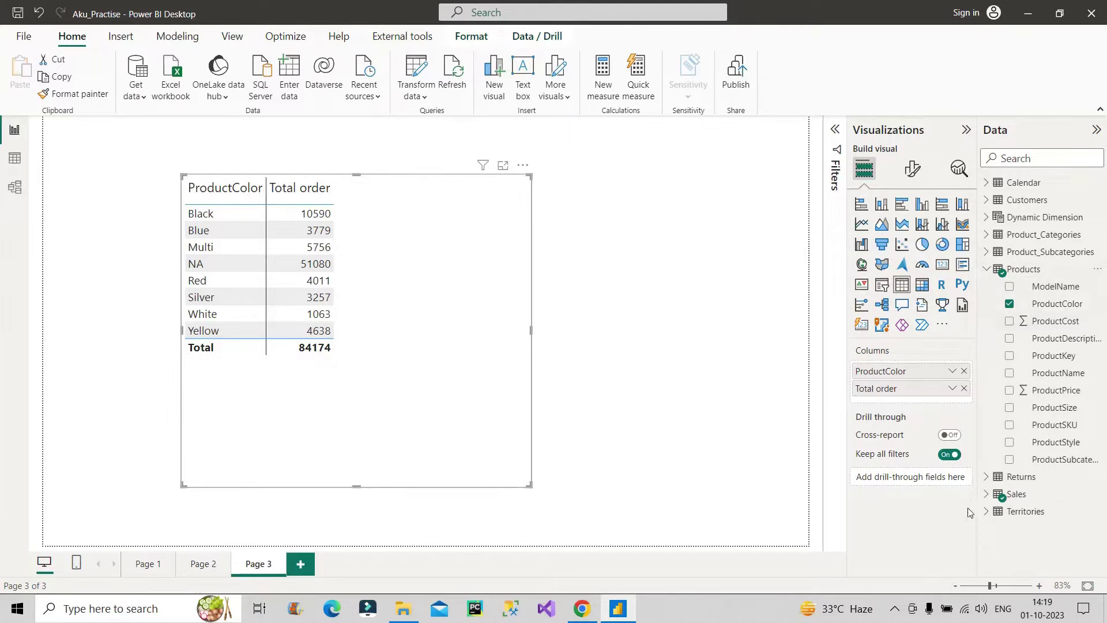
left_click(987, 494)
scroll(1020, 496, "down", 5)
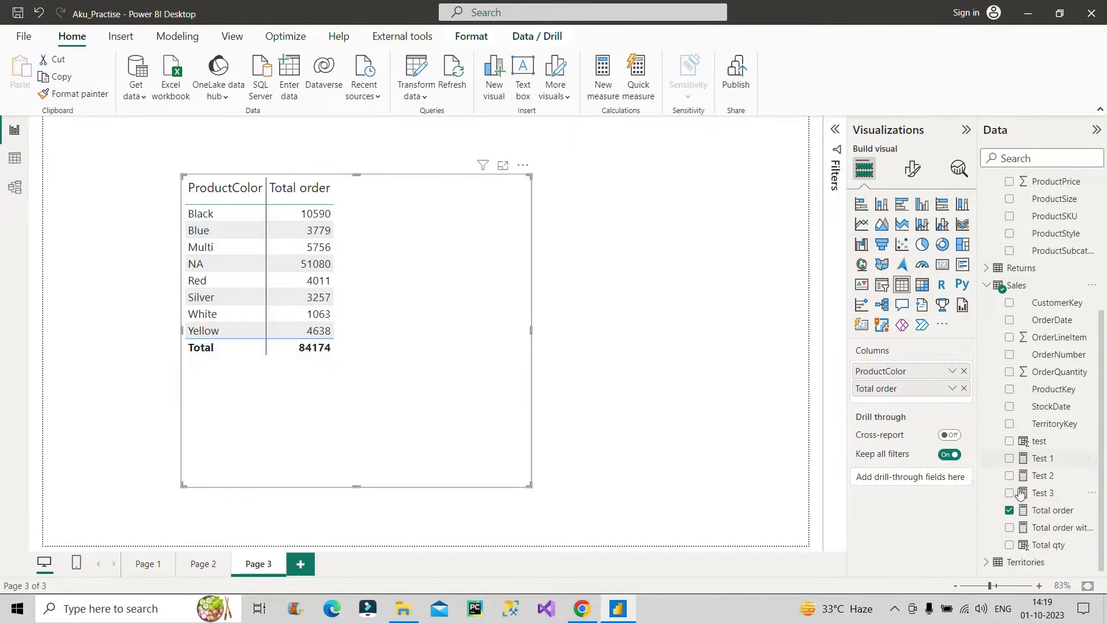
left_click(1051, 510)
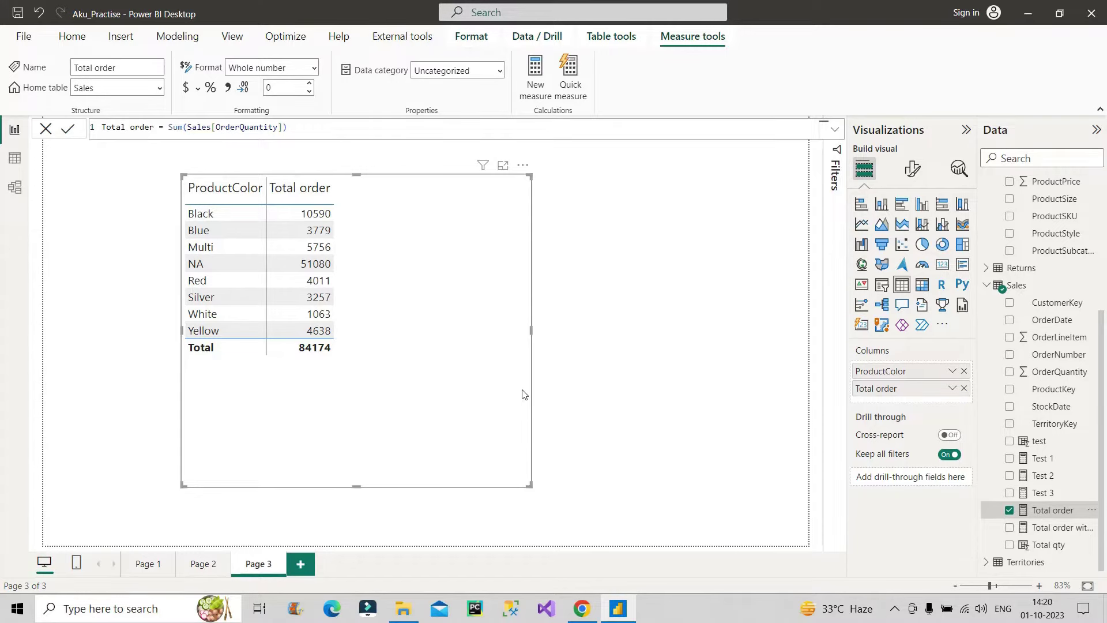
Switch to the Chrome browser and read the ALL function's description and syntax on the Microsoft Learn page
left_click(581, 609)
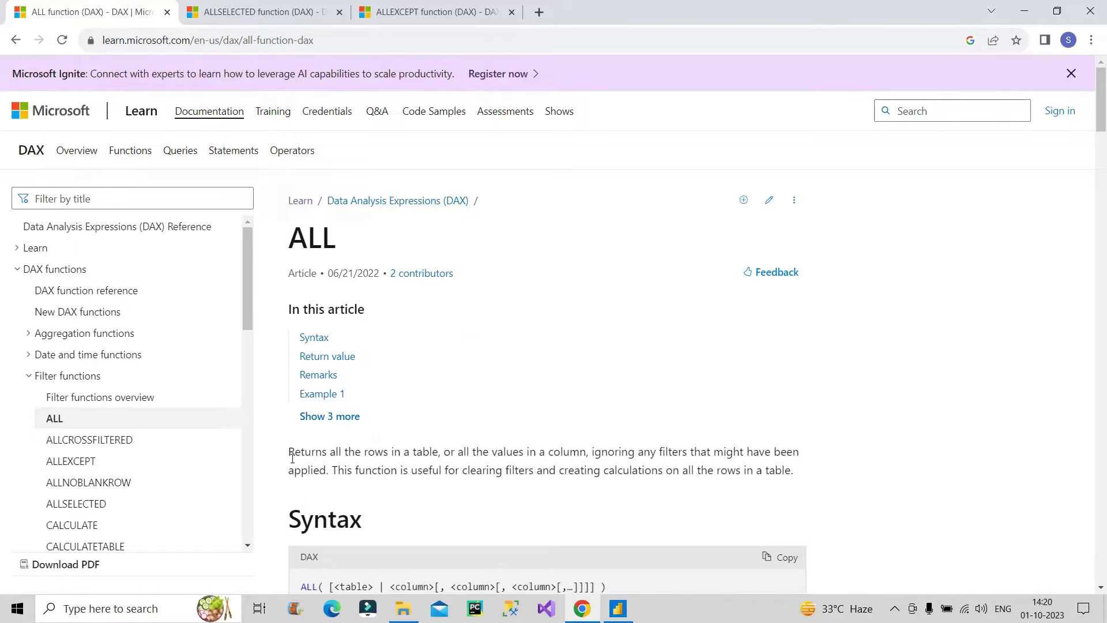
left_click_drag(290, 454, 328, 470)
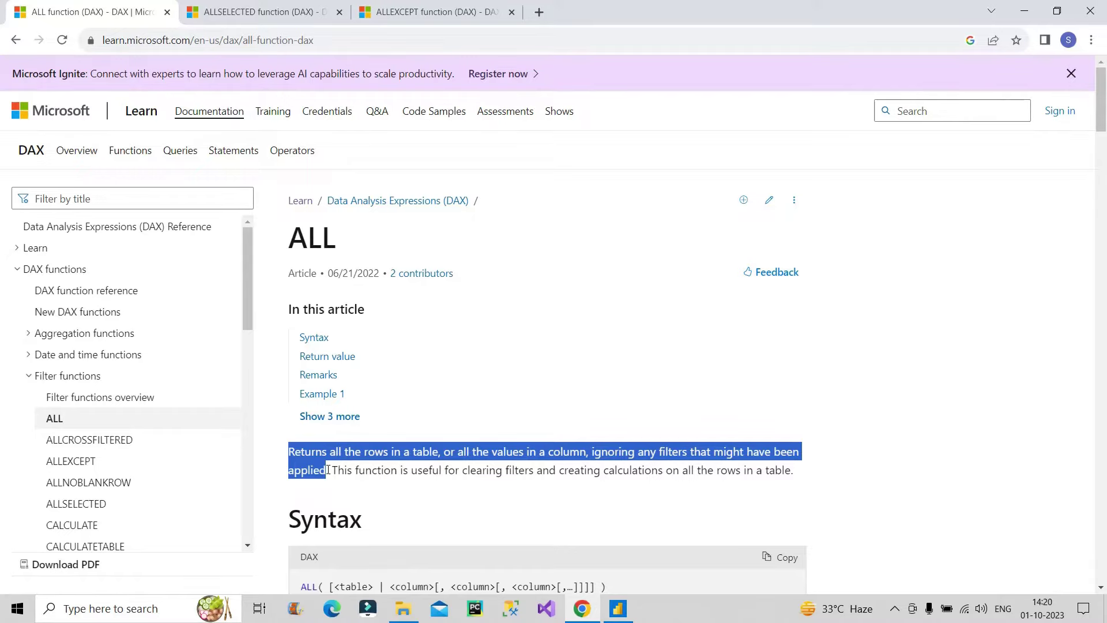
scroll(327, 470, "down", 4)
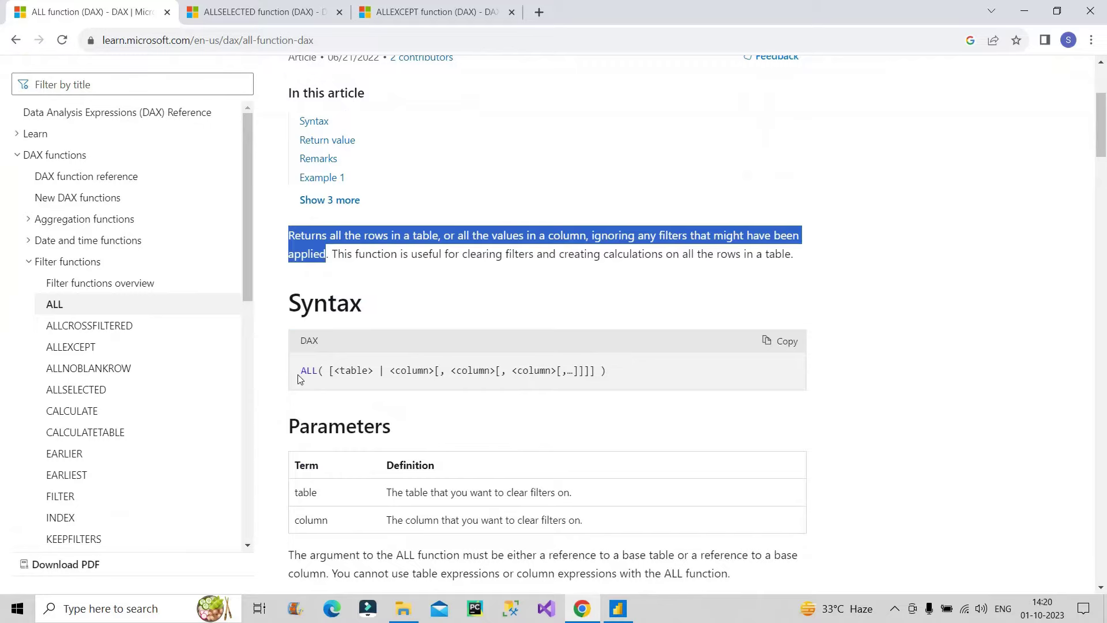
left_click_drag(323, 372, 565, 374)
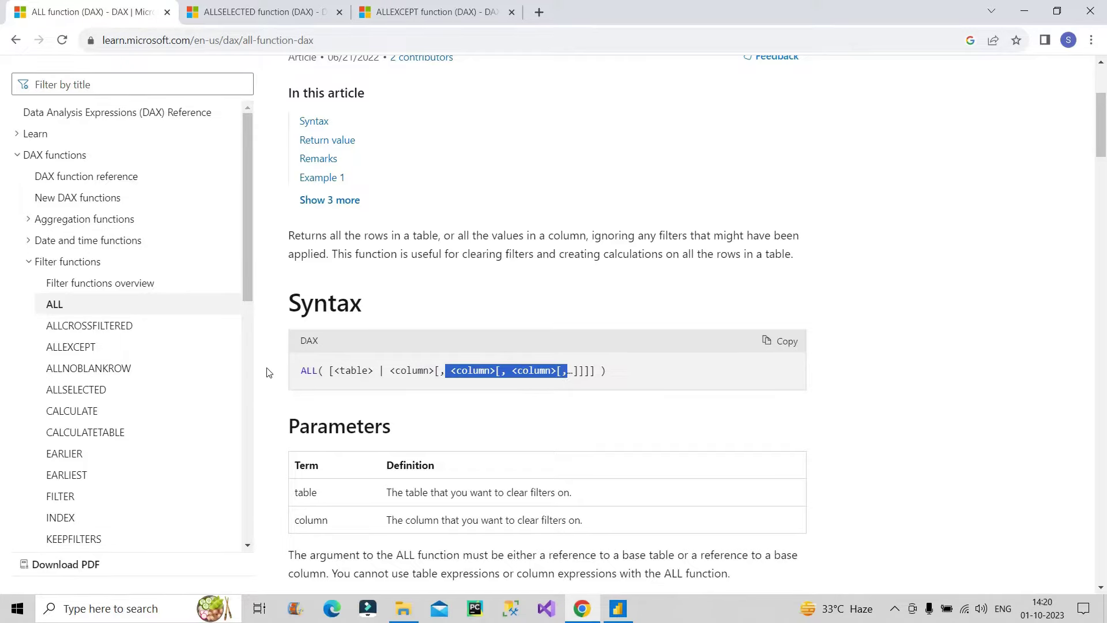
Back in Power BI Desktop, create a measure in the Sales table named All measure, beginning its formula with CALCULATE([Total order]
left_click(617, 608)
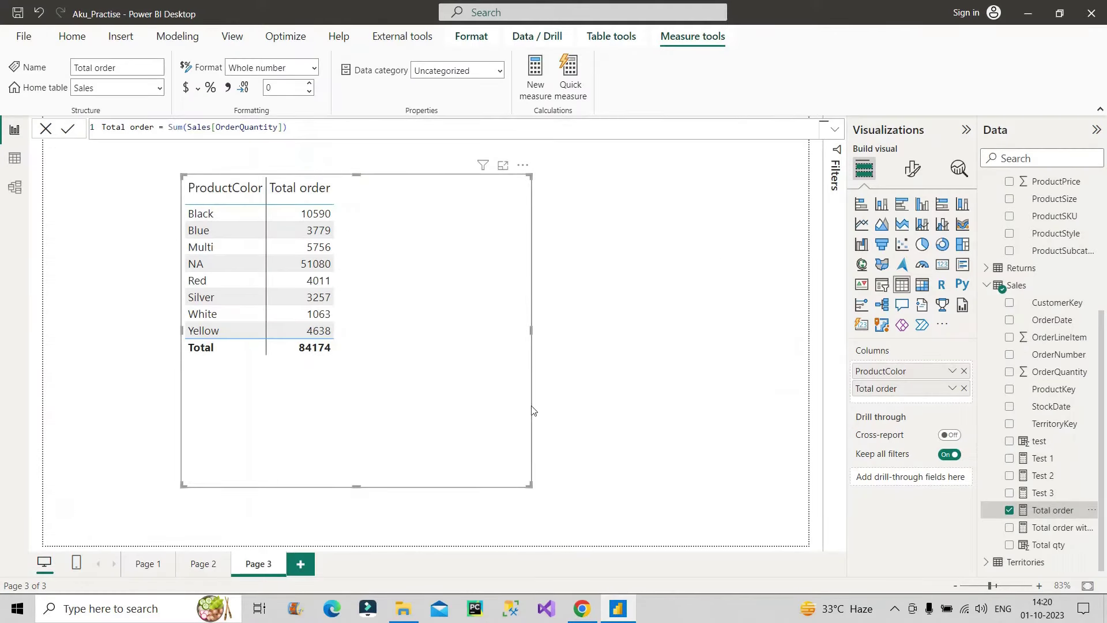
right_click(1048, 362)
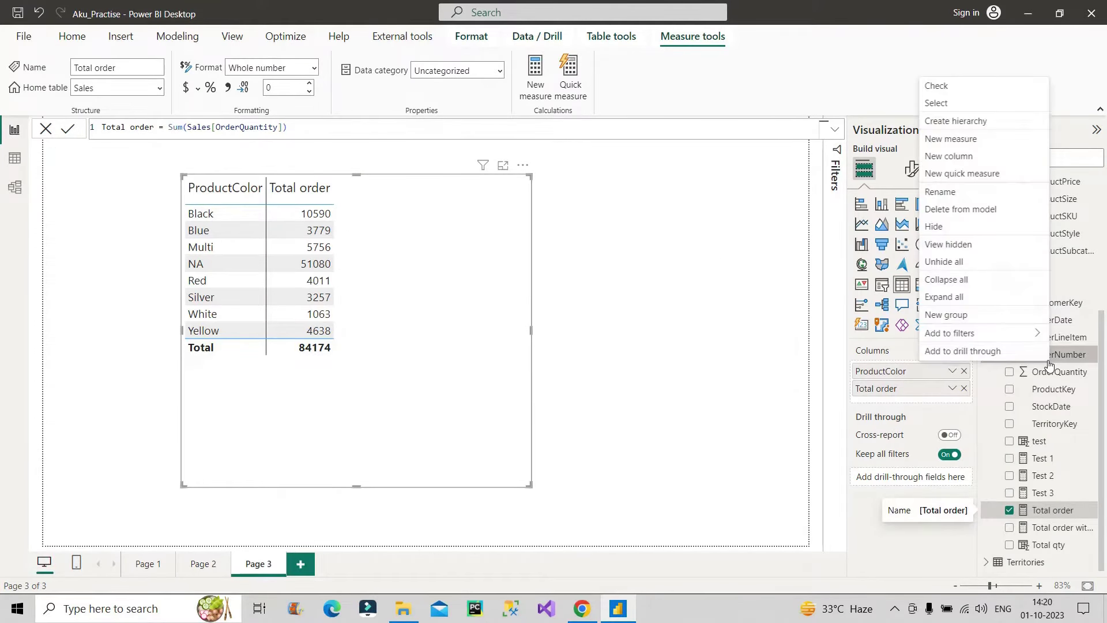
left_click(955, 143)
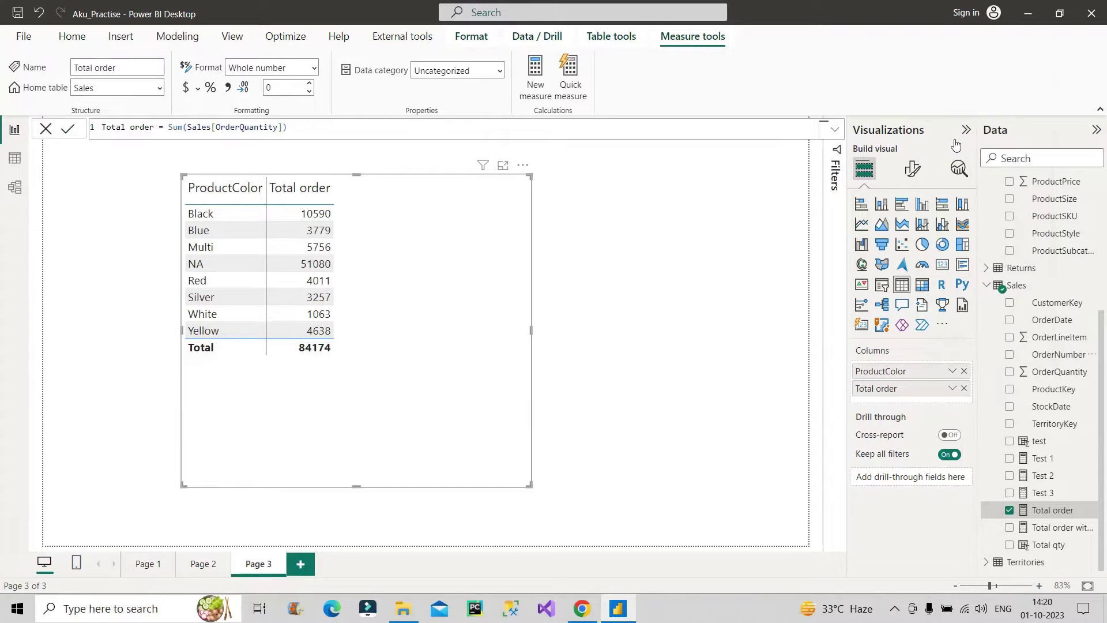
key("ctrl+a")
type("All")
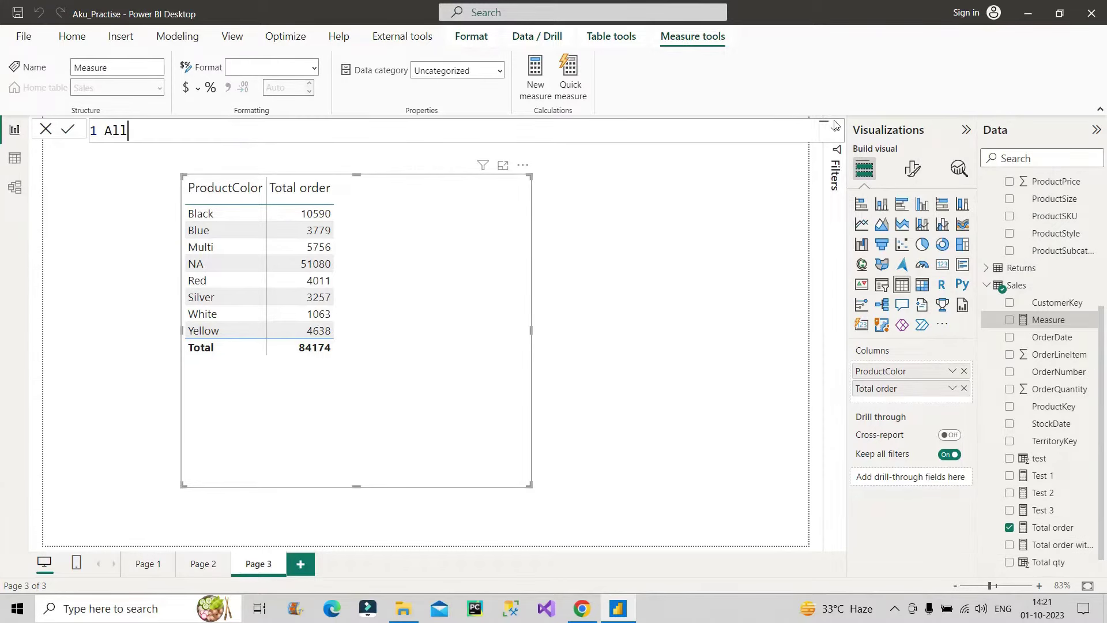
type(" measure = cal")
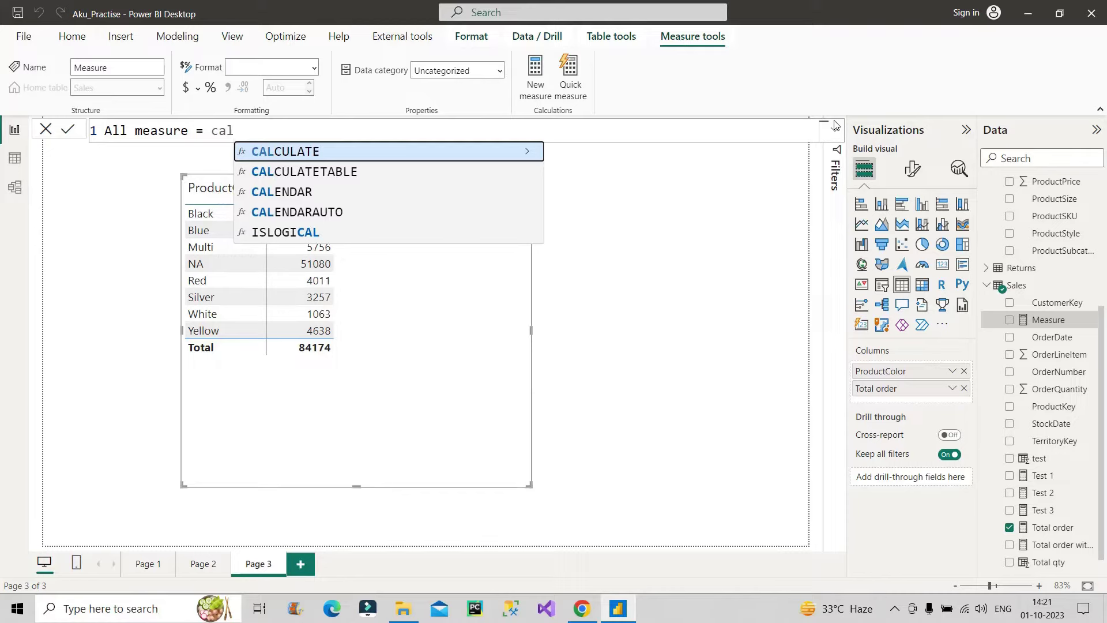
key("Tab")
type("[")
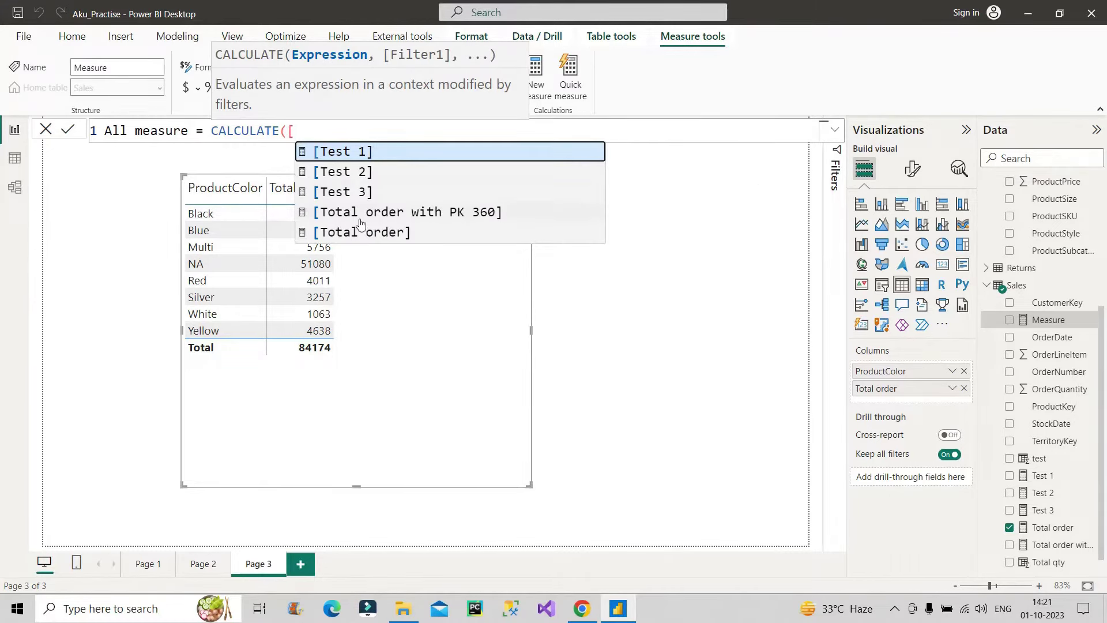
left_click(382, 237)
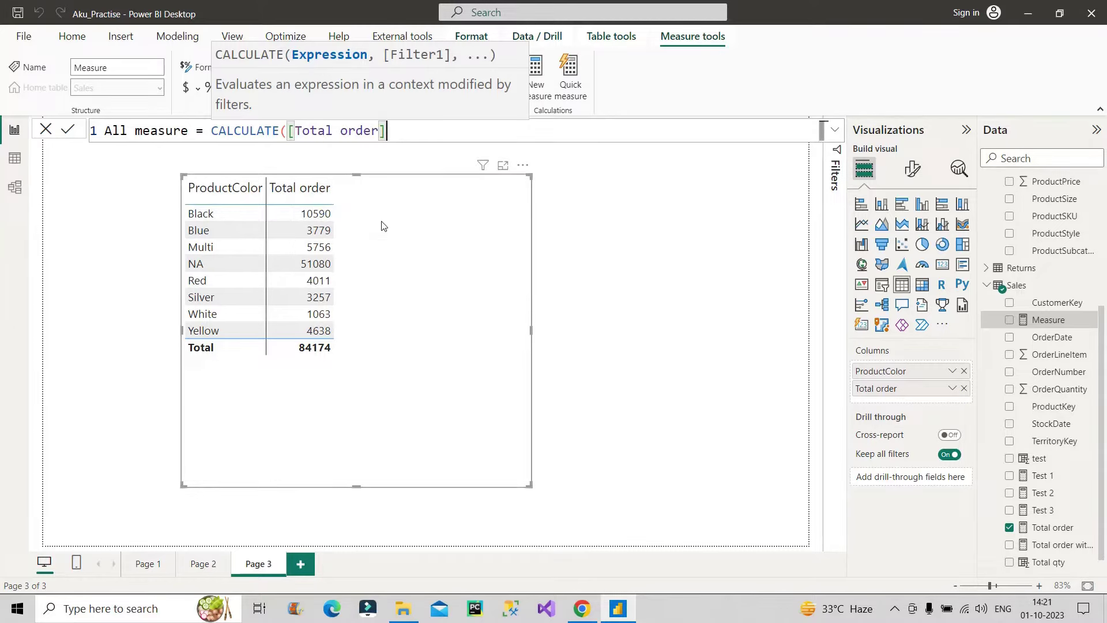
Complete the formula with the filter argument ALL(Products), commit it, and add All measure as a column of the table visual
type(",")
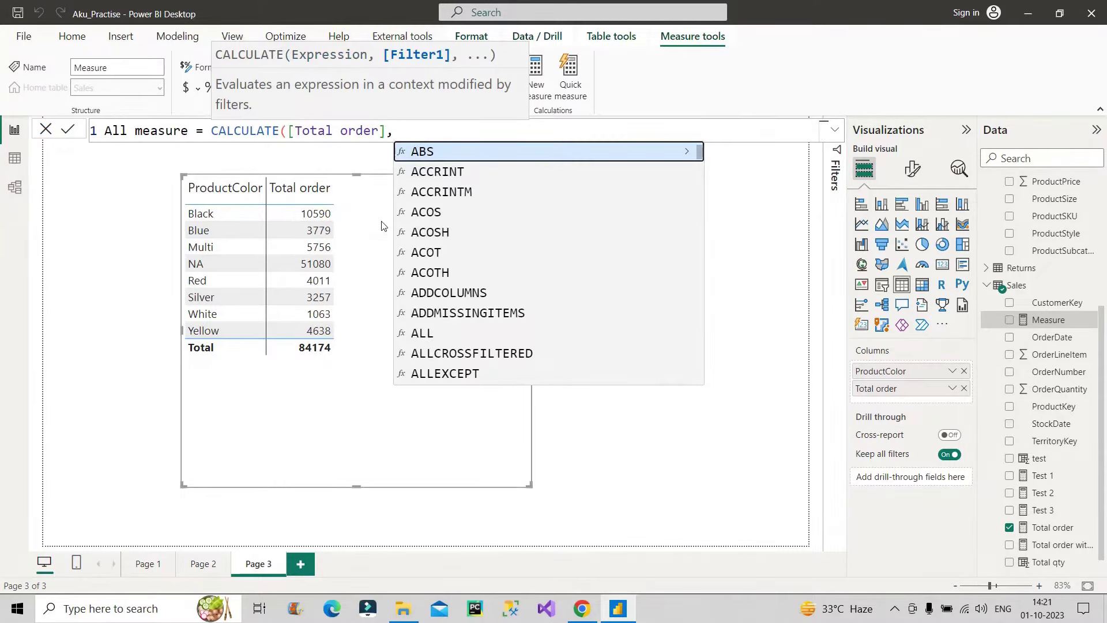
type(" al")
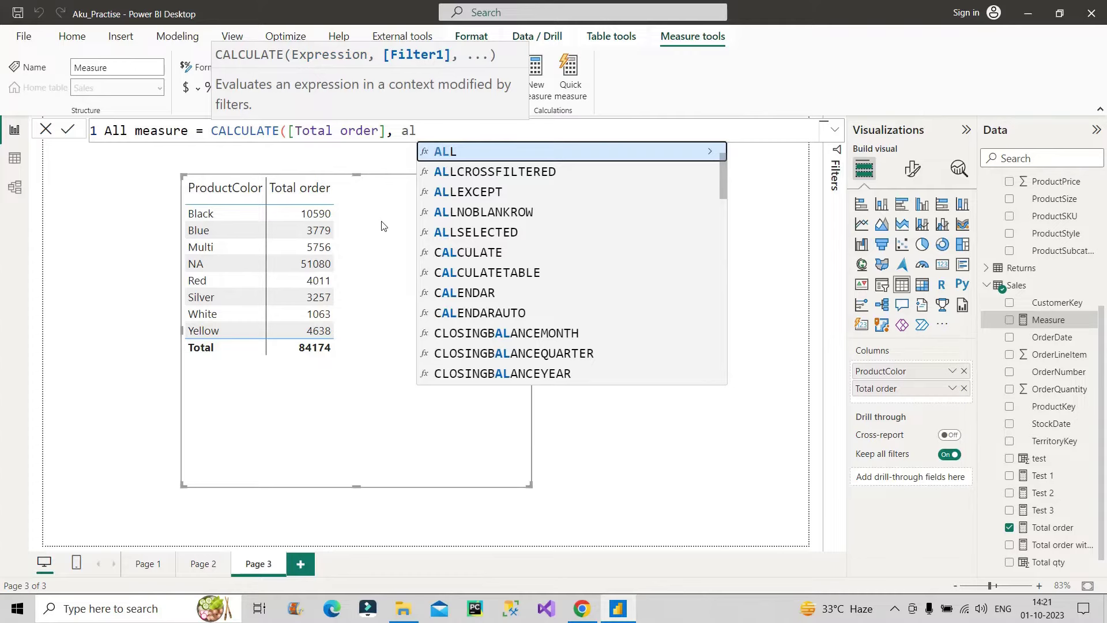
key("Tab")
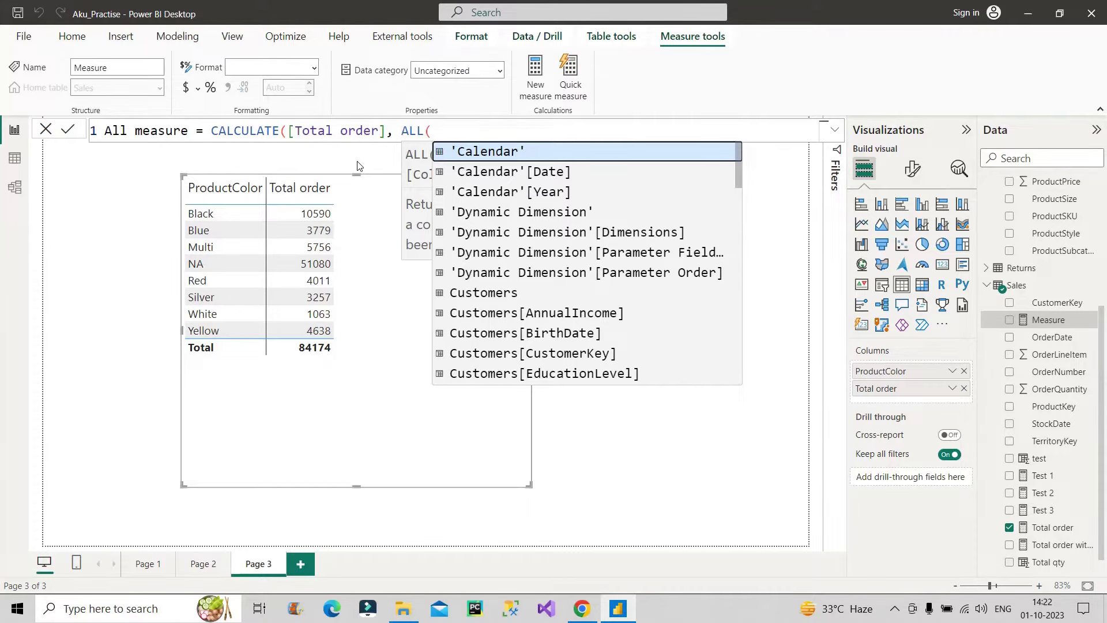
type("Products")
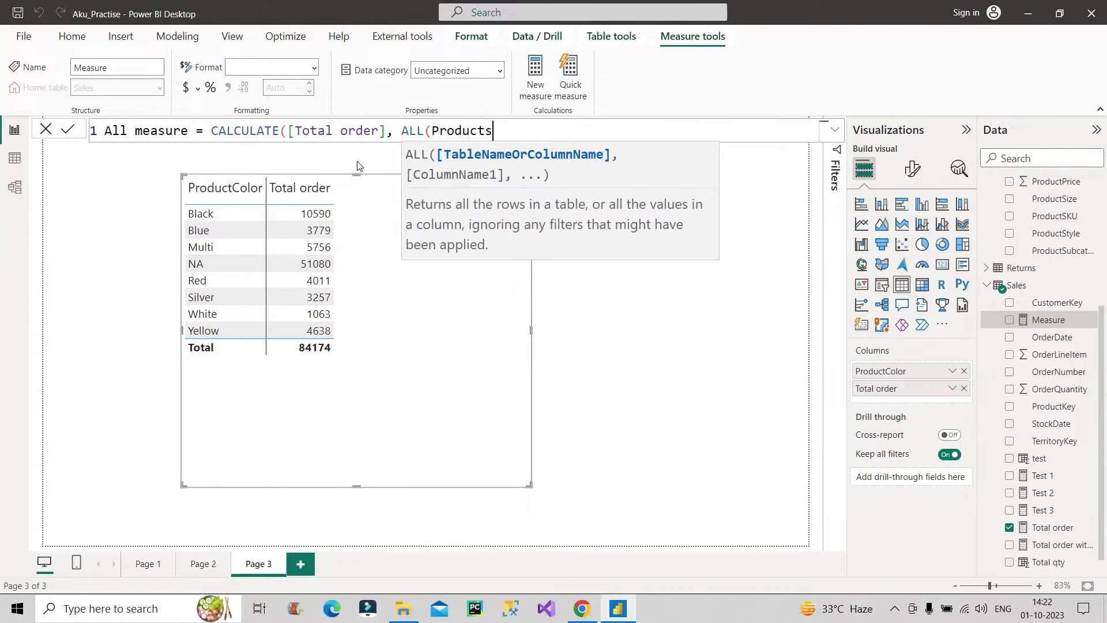
type(")")
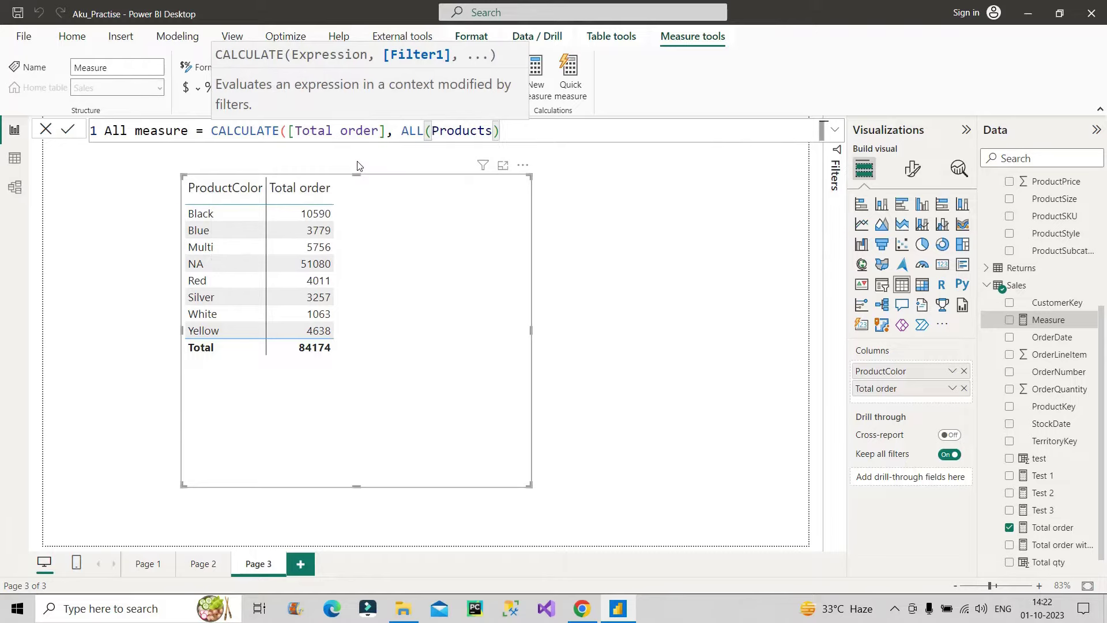
type(")")
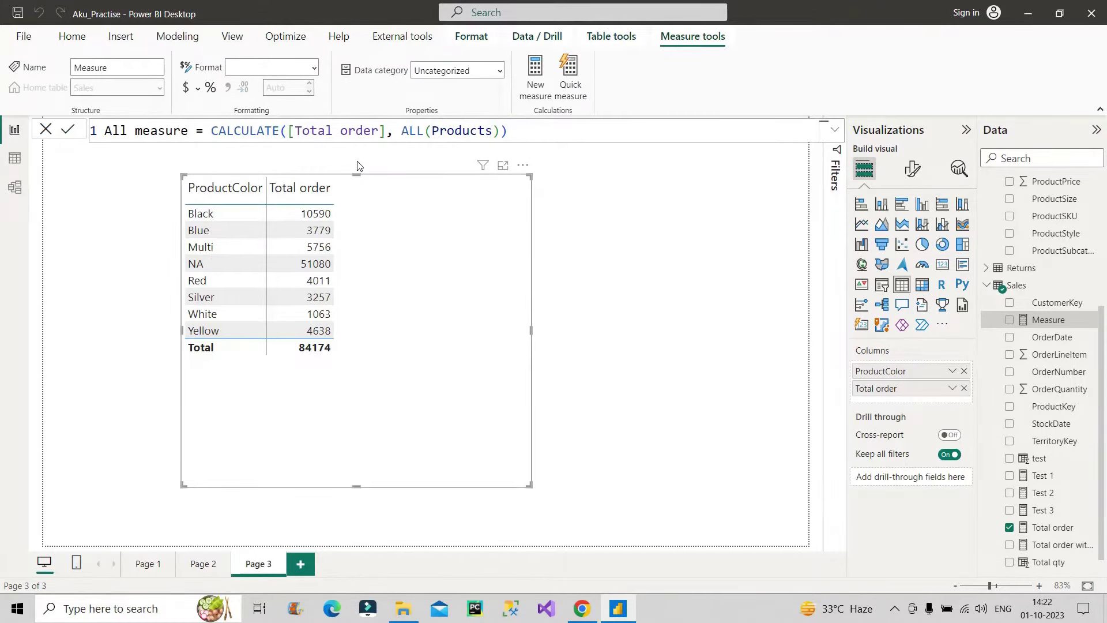
key("Return")
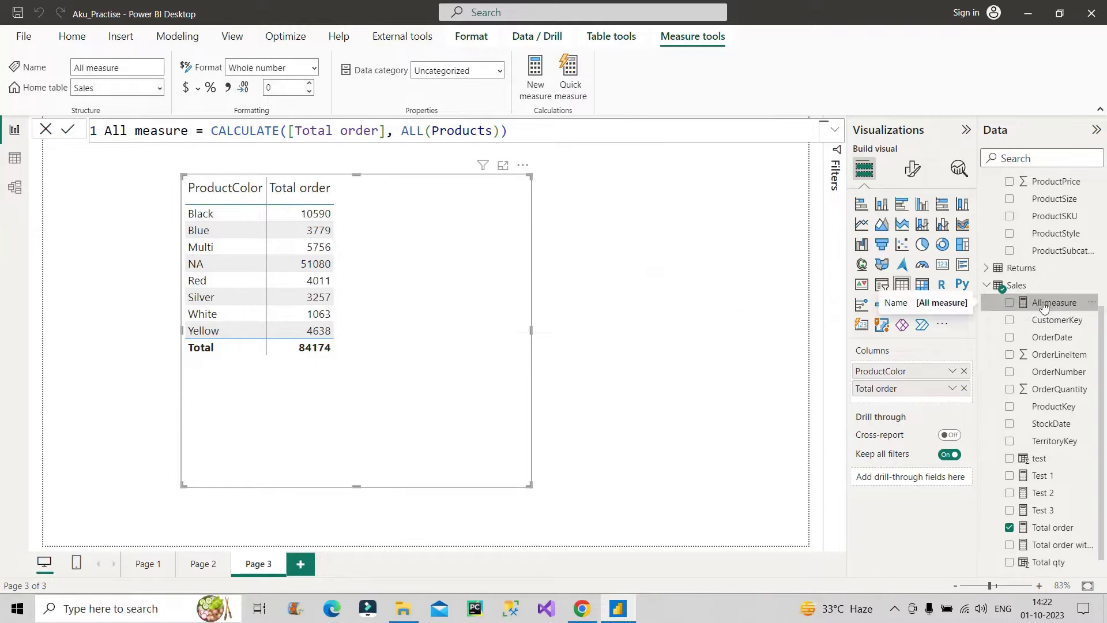
left_click_drag(1046, 303, 902, 408)
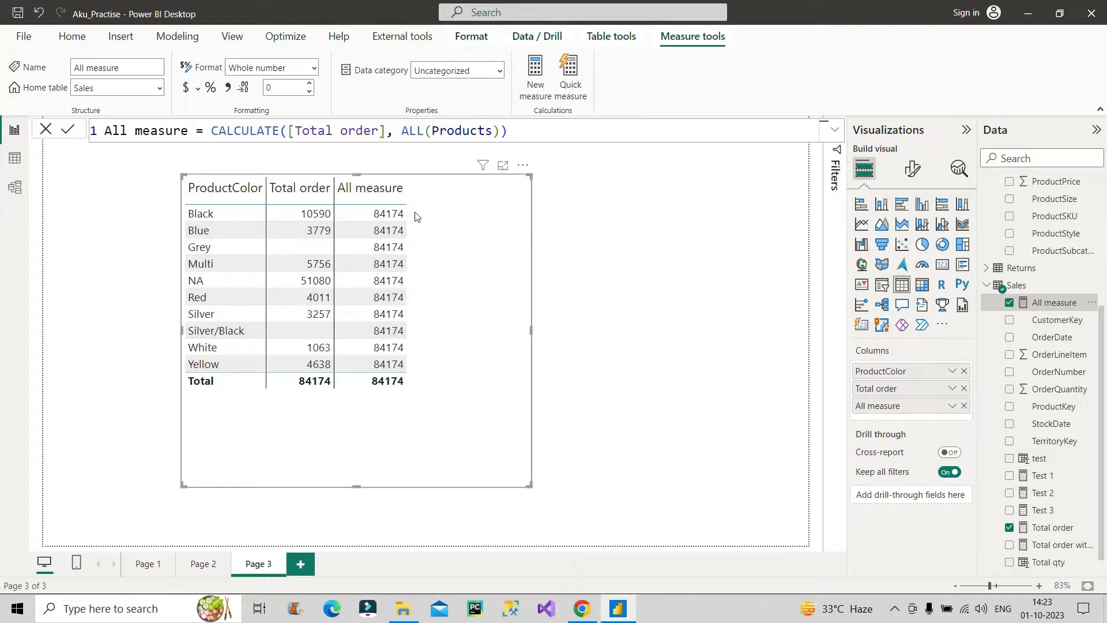
Change the filter argument in All measure to ALL(Products[ProductColor])
double_click(493, 131)
type("[")
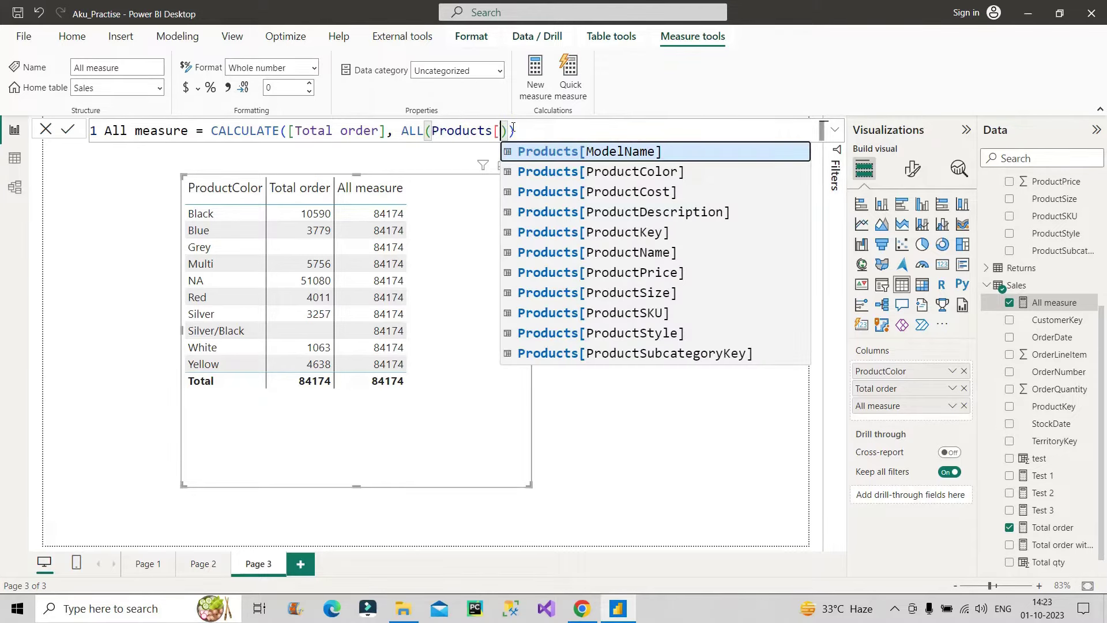
left_click(595, 175)
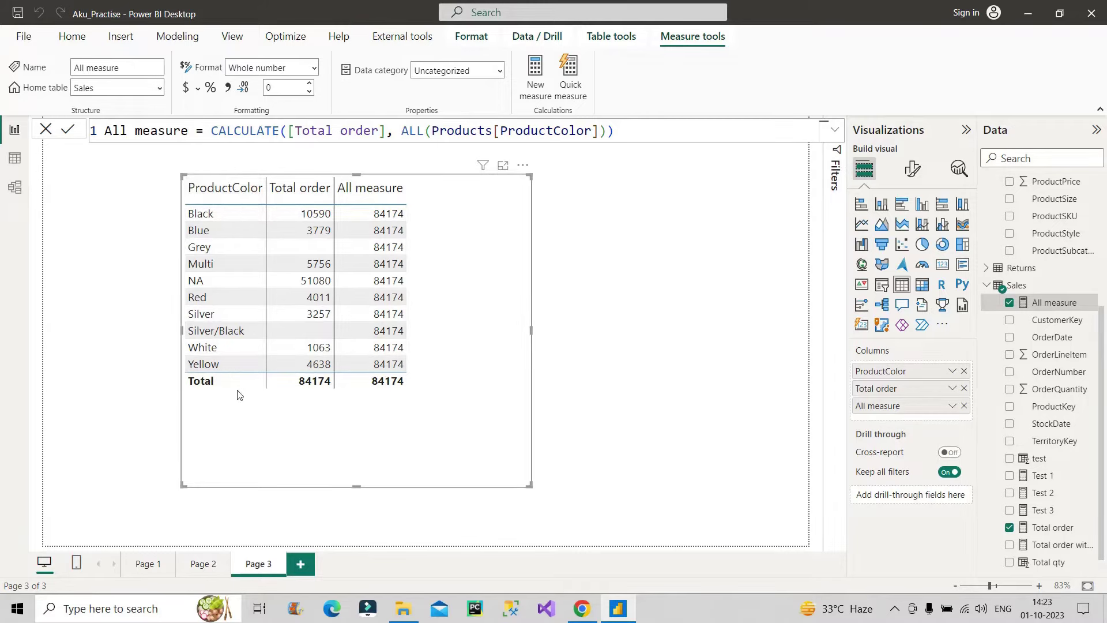
Replace the ProductColor column in the ALL filter of All measure with Products[ProductName]
double_click(592, 132)
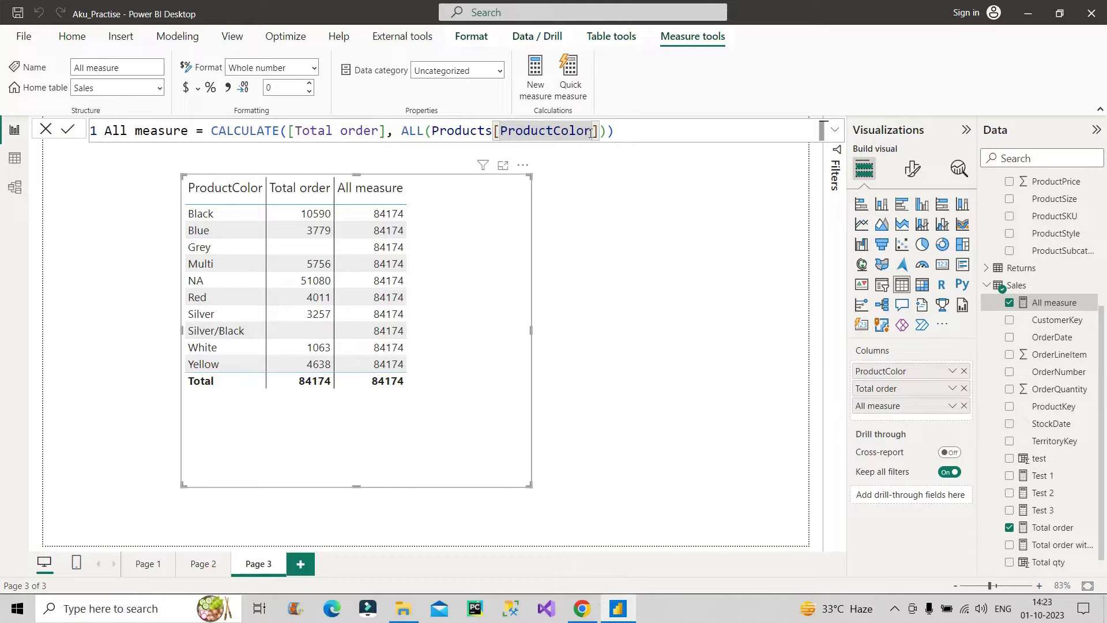
key("BackSpace")
key("BackSpace")
key("BackSpace")
key("BackSpace")
key("BackSpace")
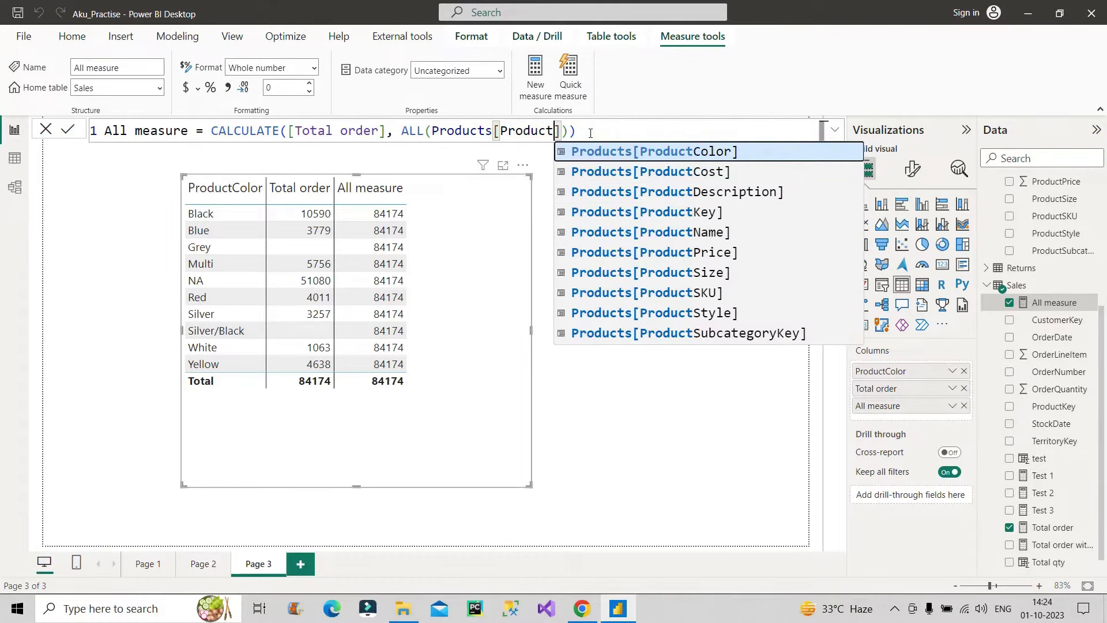
left_click(671, 233)
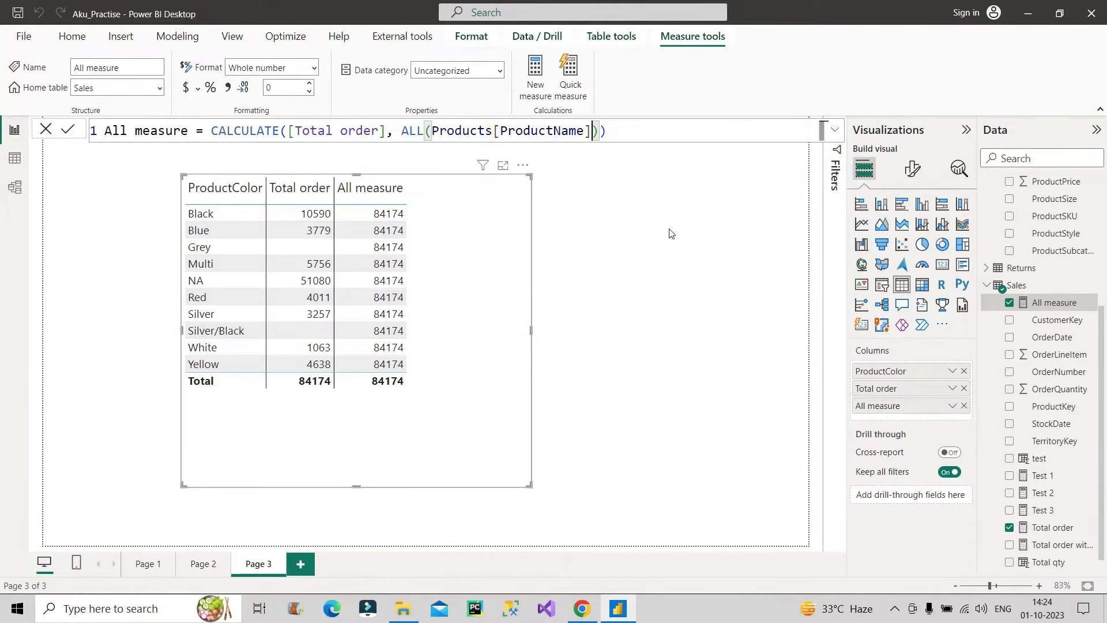
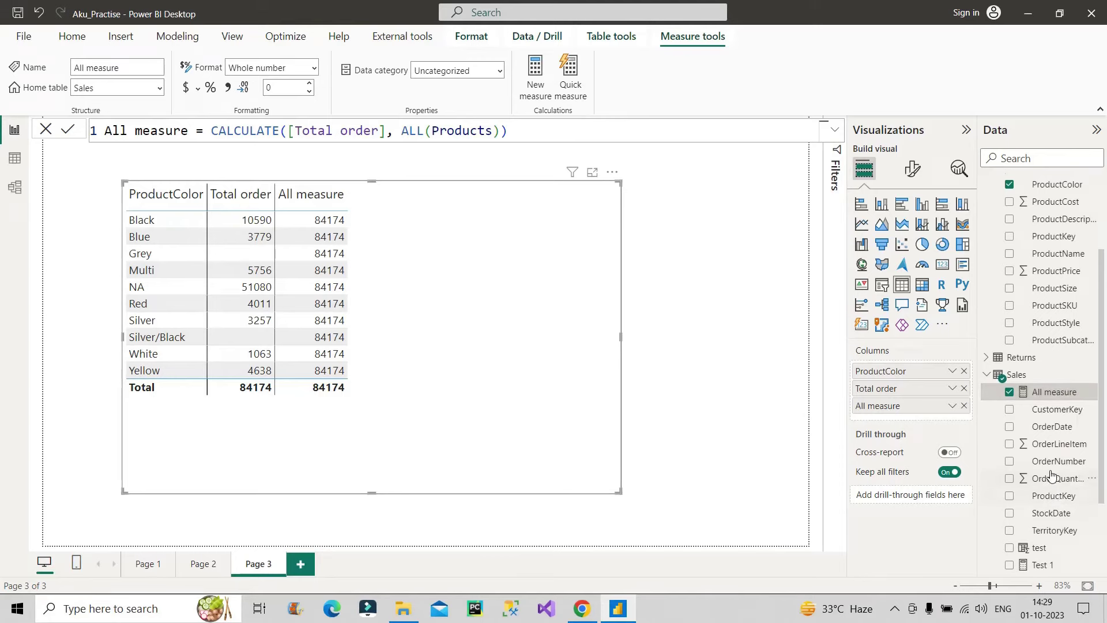
Create a measure in the Sales table named Allselected measure with the formula CALCULATE([Total order], ALLSELECTED(Products))
right_click(1053, 465)
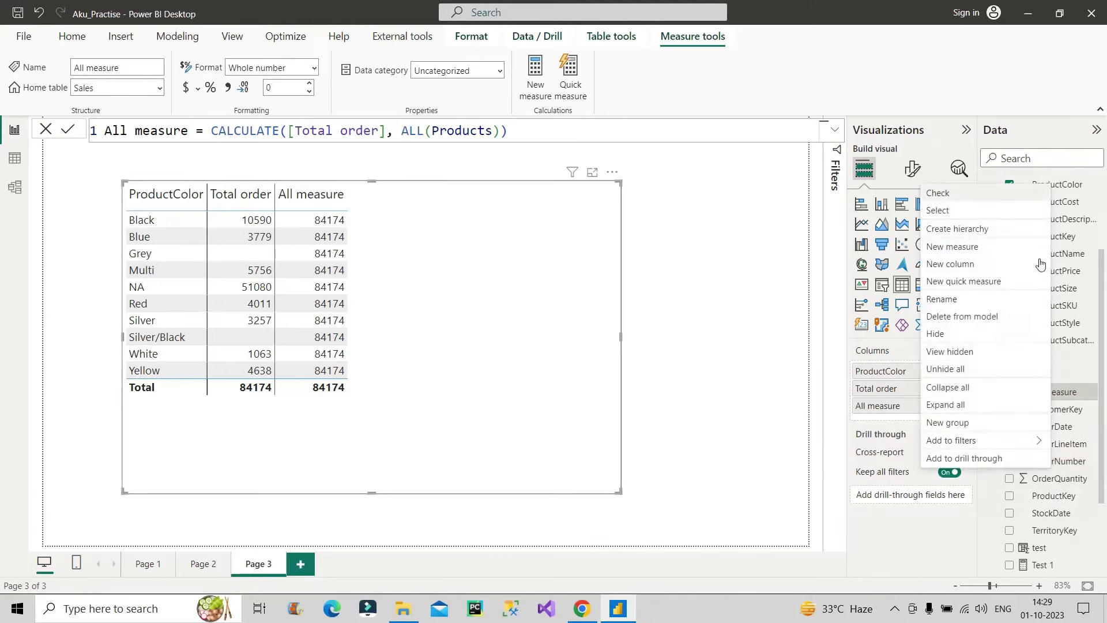
left_click(973, 254)
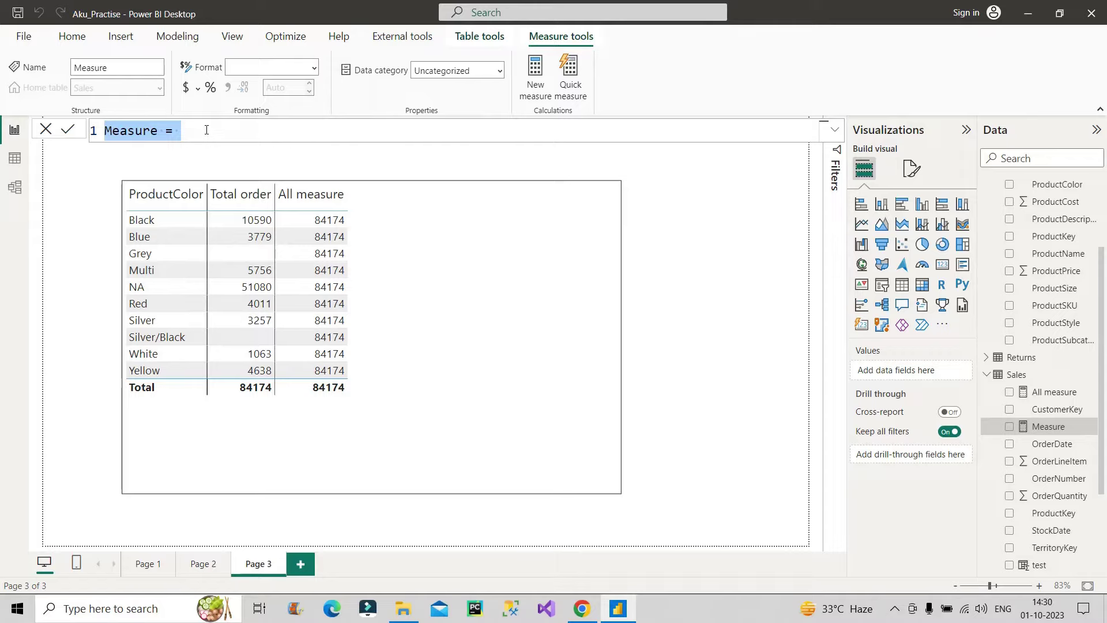
type("All measure = CALCULATE([Total order], ALL(Products))")
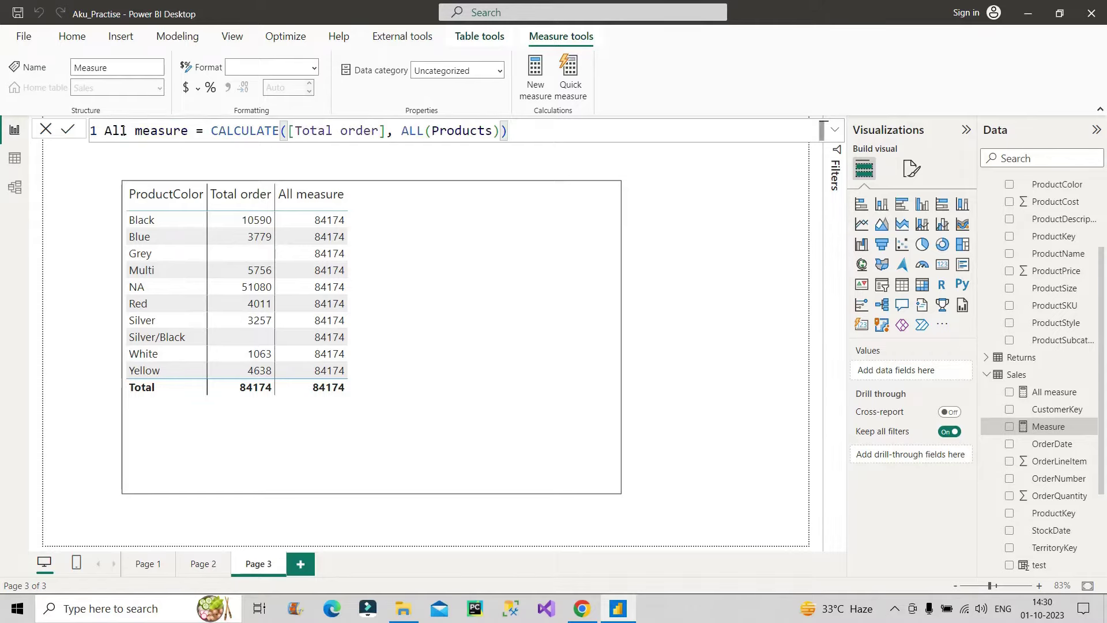
left_click(127, 130)
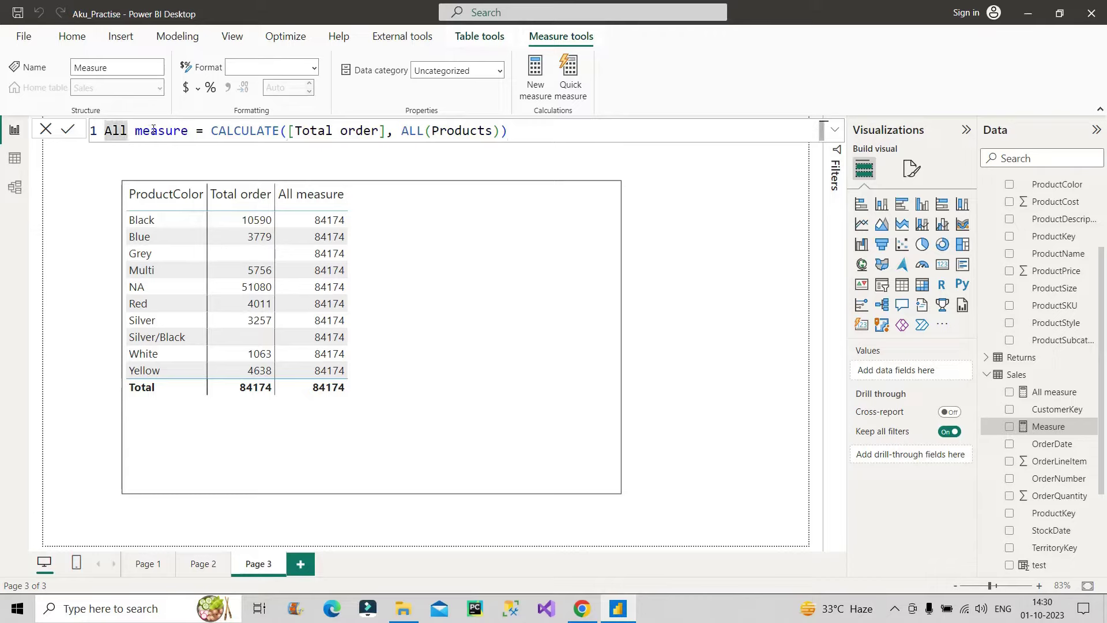
type("selected")
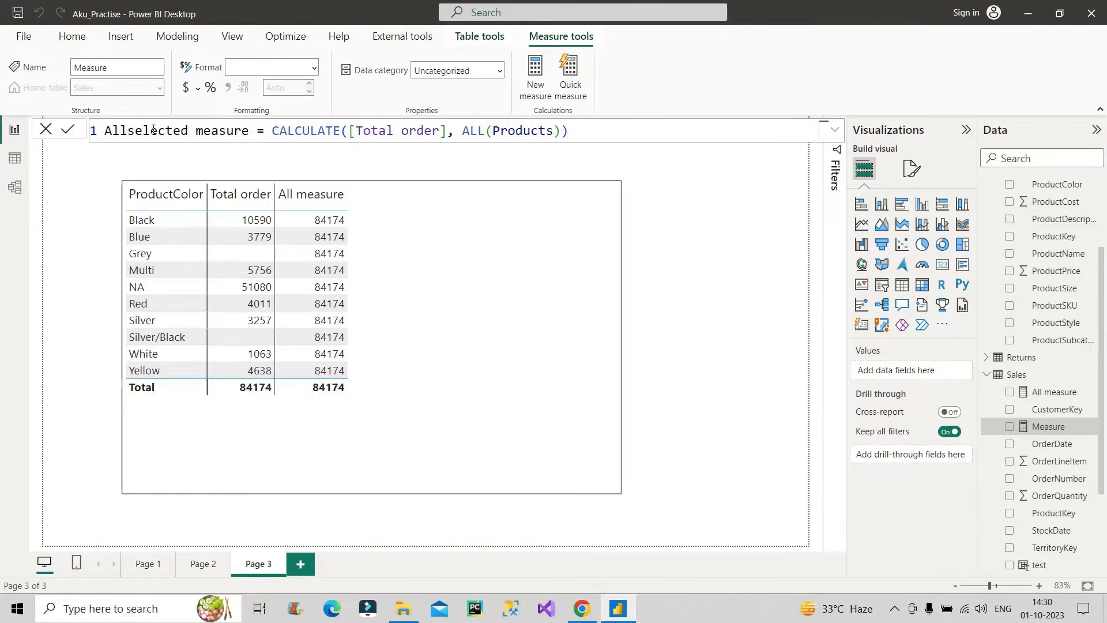
left_click(485, 130)
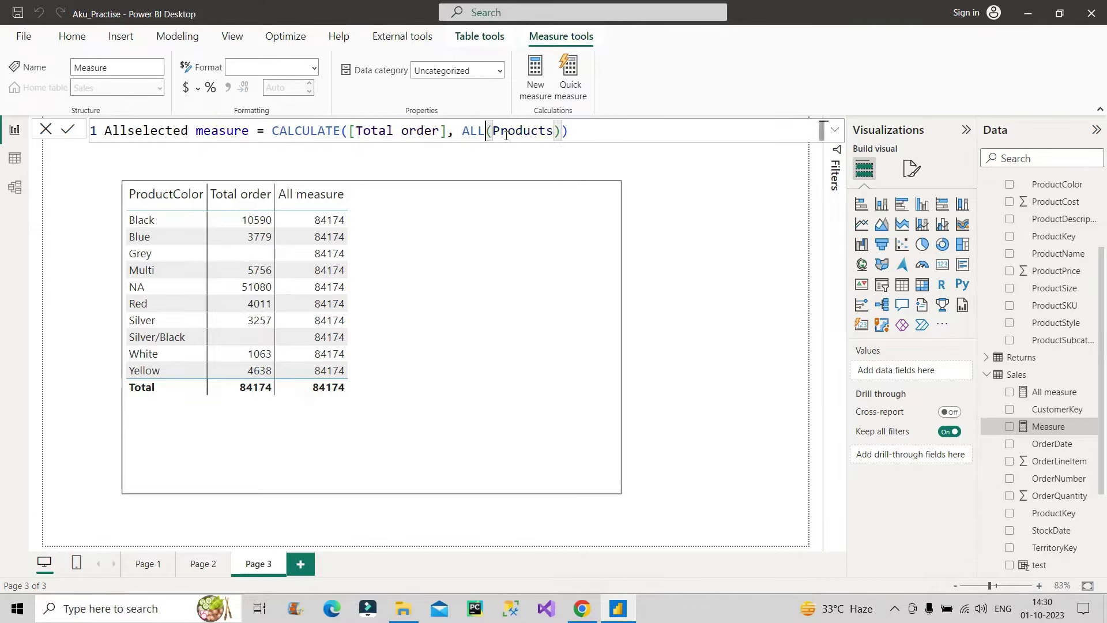
type("se")
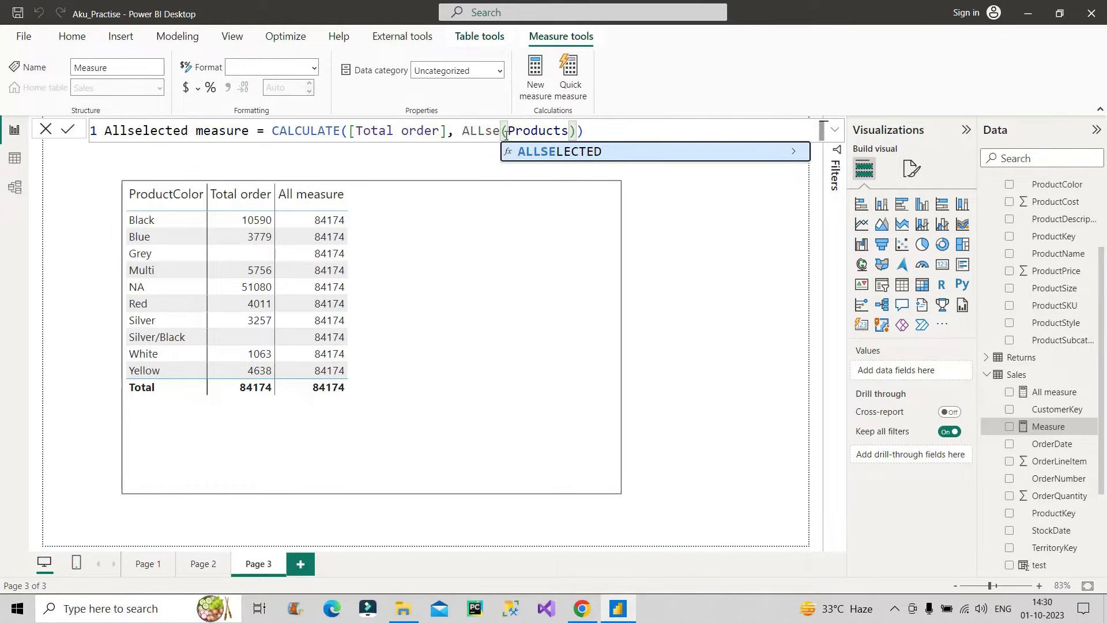
key("Tab")
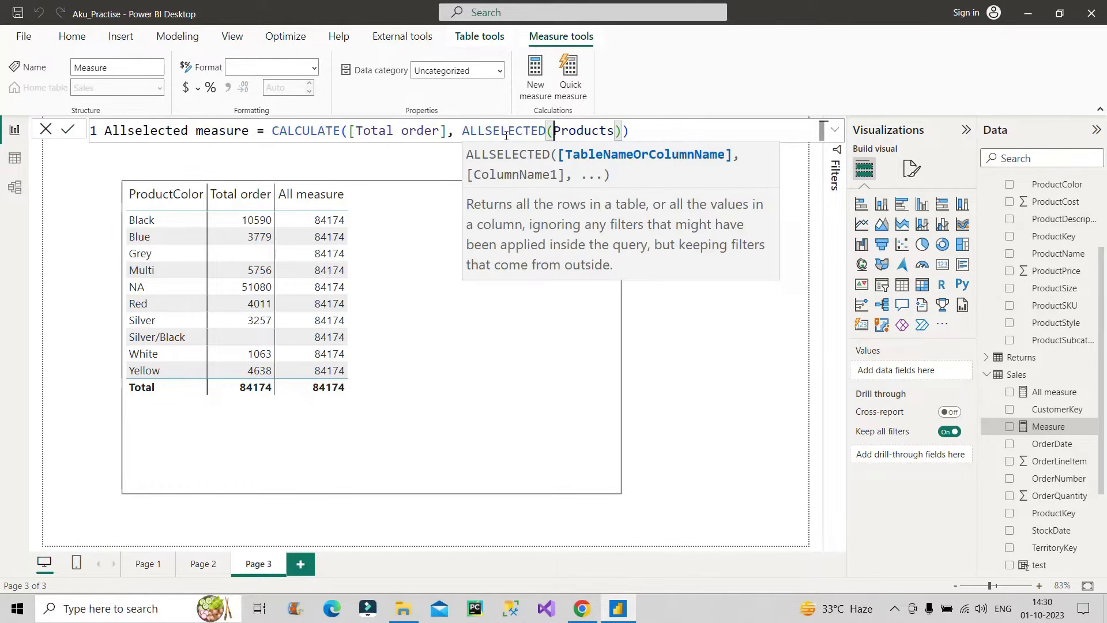
In Chrome, read the description of the ALLSELECTED function in the DAX documentation and return to Power BI Desktop
left_click(582, 609)
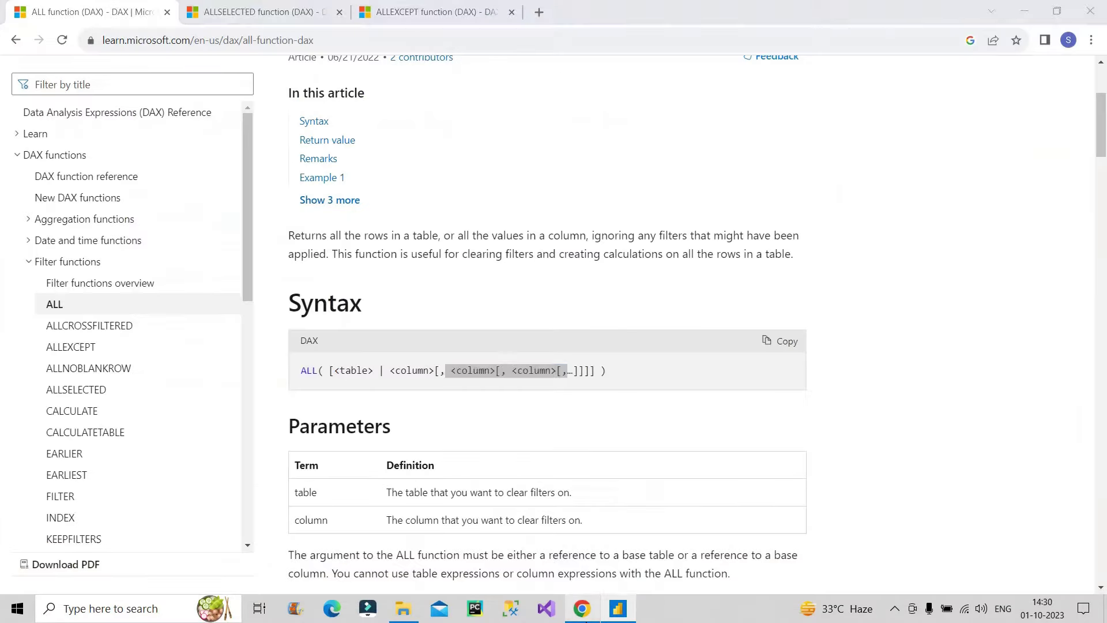
left_click(264, 16)
scroll(575, 427, "down", 1)
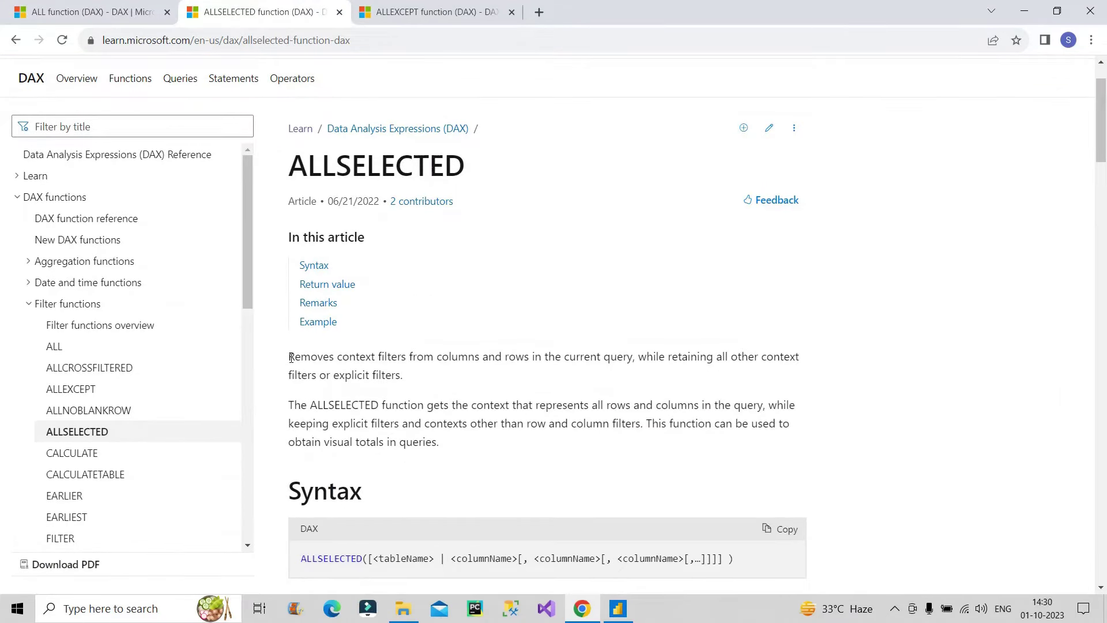
left_click_drag(289, 357, 336, 381)
left_click(407, 387)
key("alt+Tab")
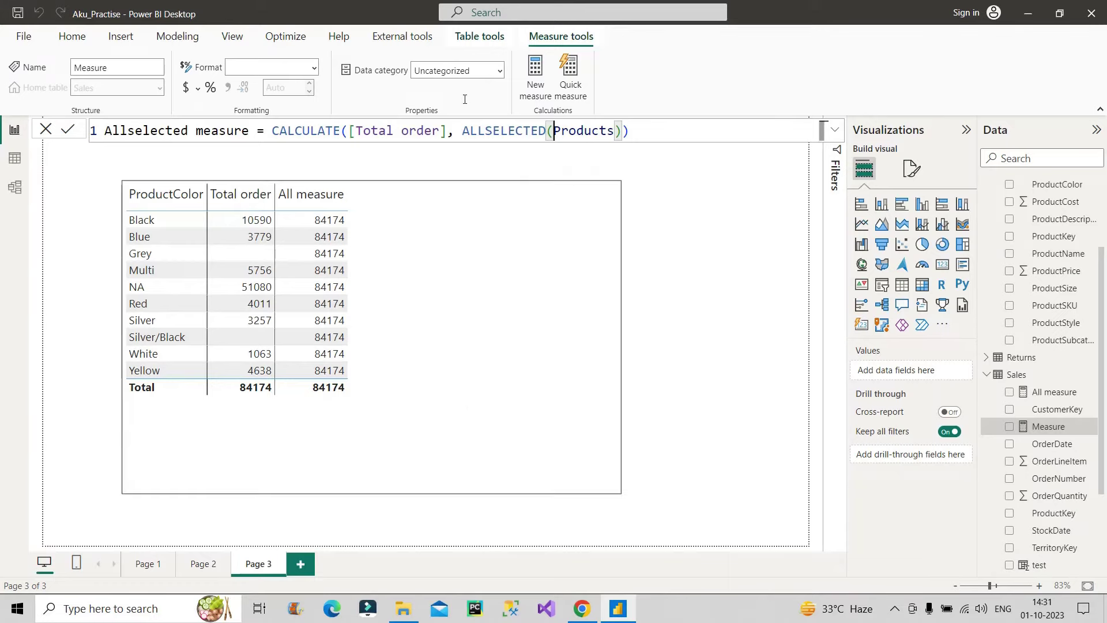
Change the ALLSELECTED argument to Products[ProductColor], commit the measure, and add Allselected measure as a column of the table visual
double_click(614, 132)
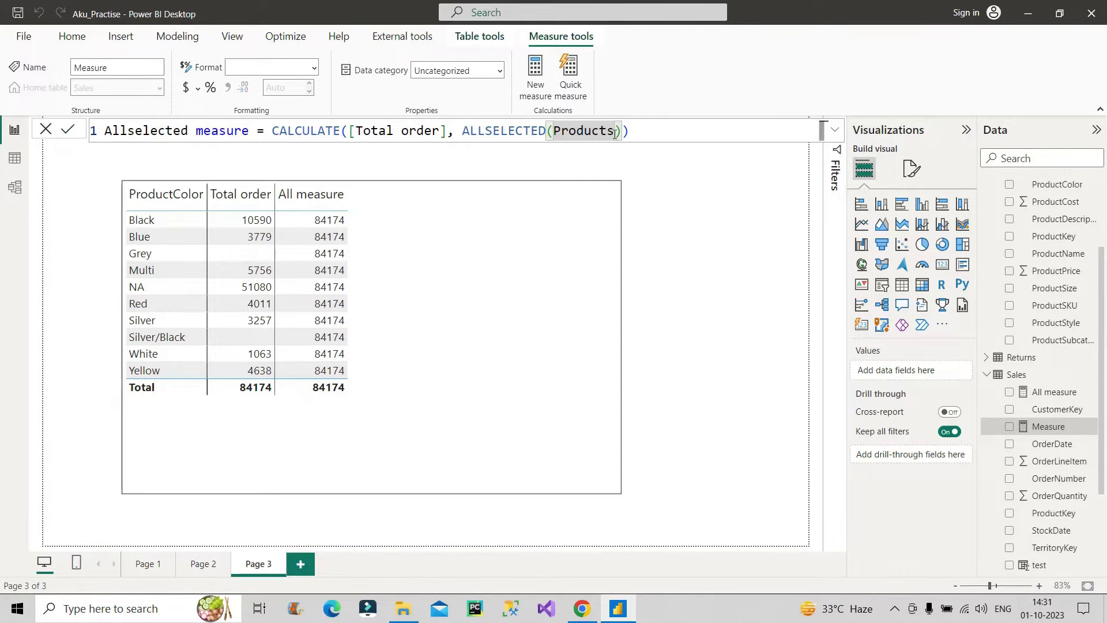
type("[")
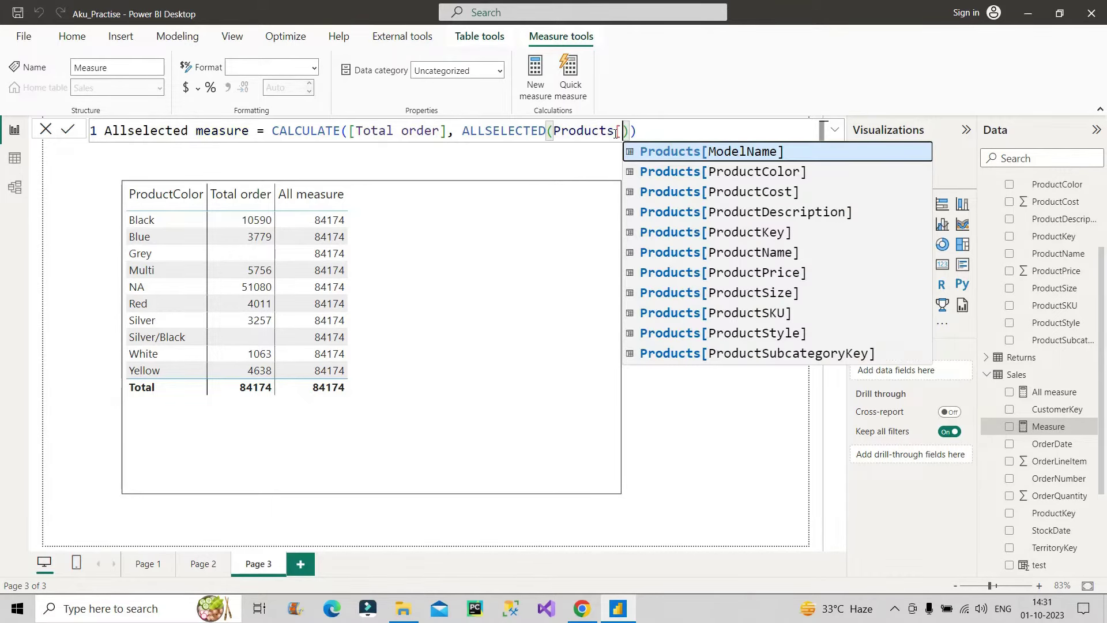
left_click(718, 181)
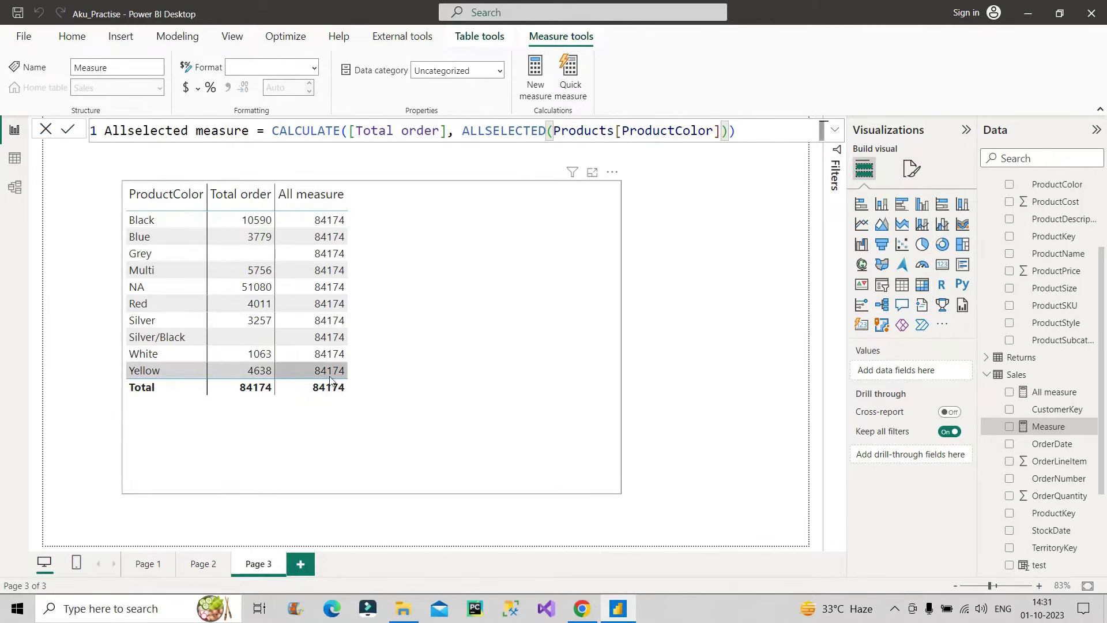
key("Return")
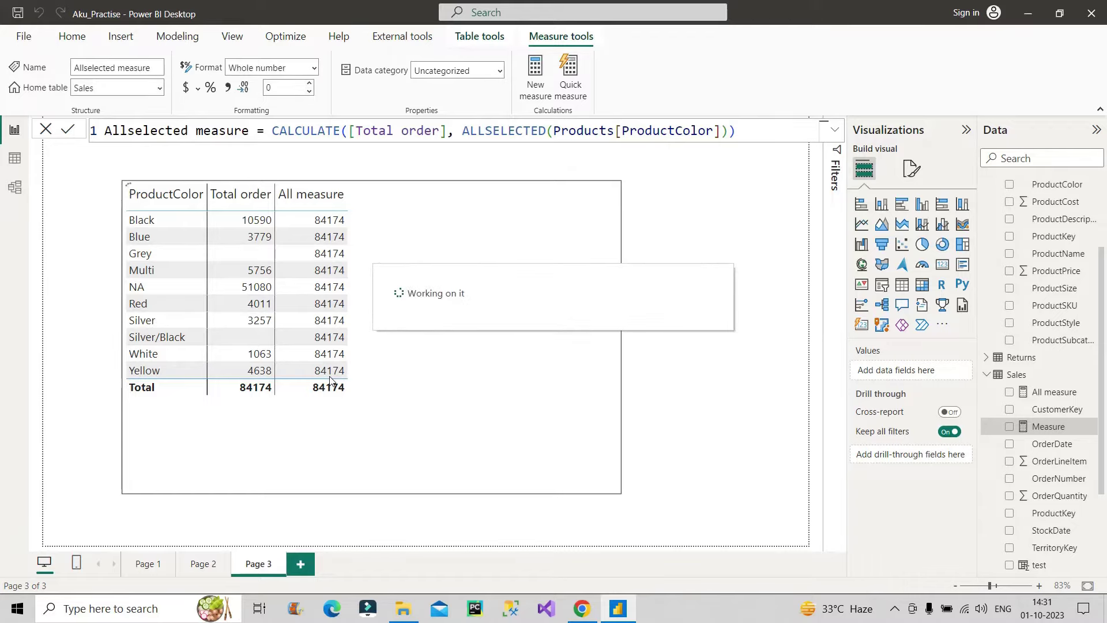
left_click(484, 433)
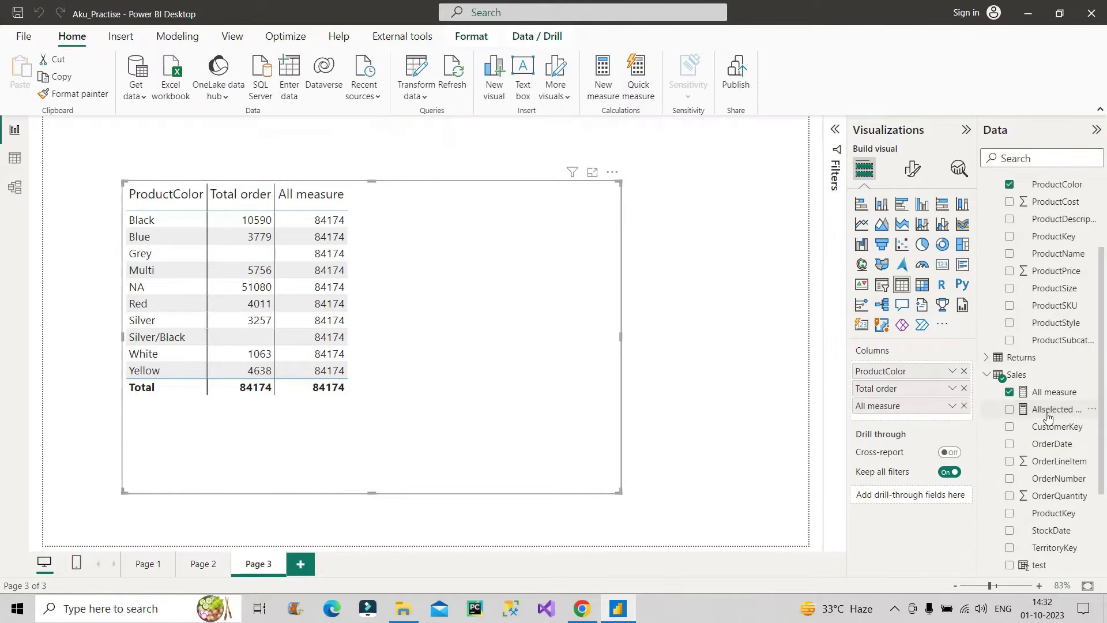
left_click_drag(1048, 418, 925, 421)
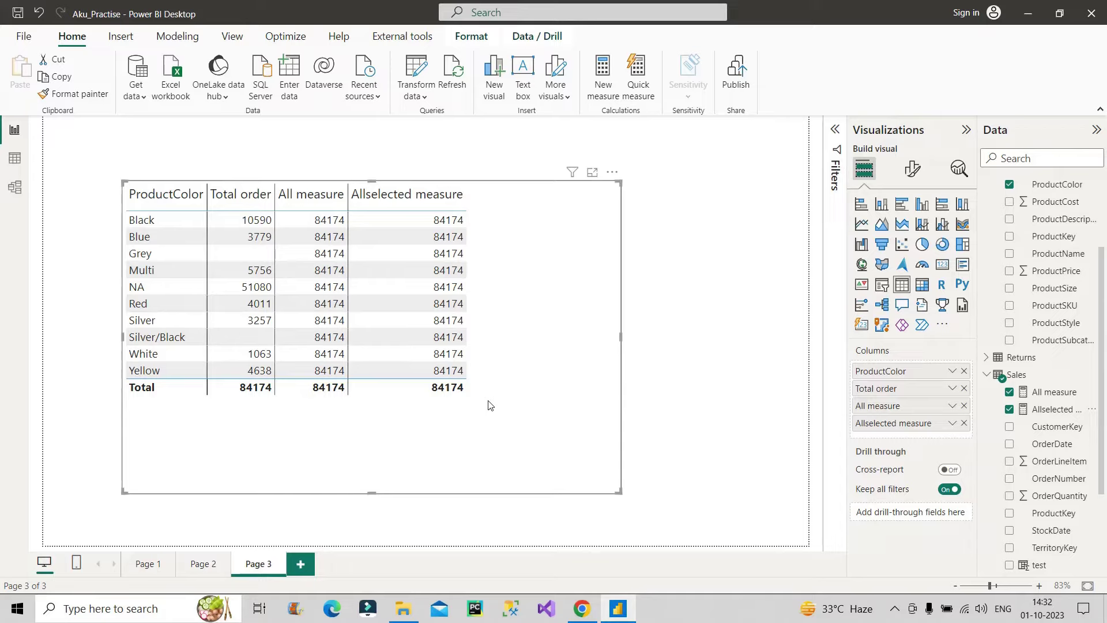
Add a slicer visual beside the table on the report page and populate it with the ProductColor field
left_click(742, 343)
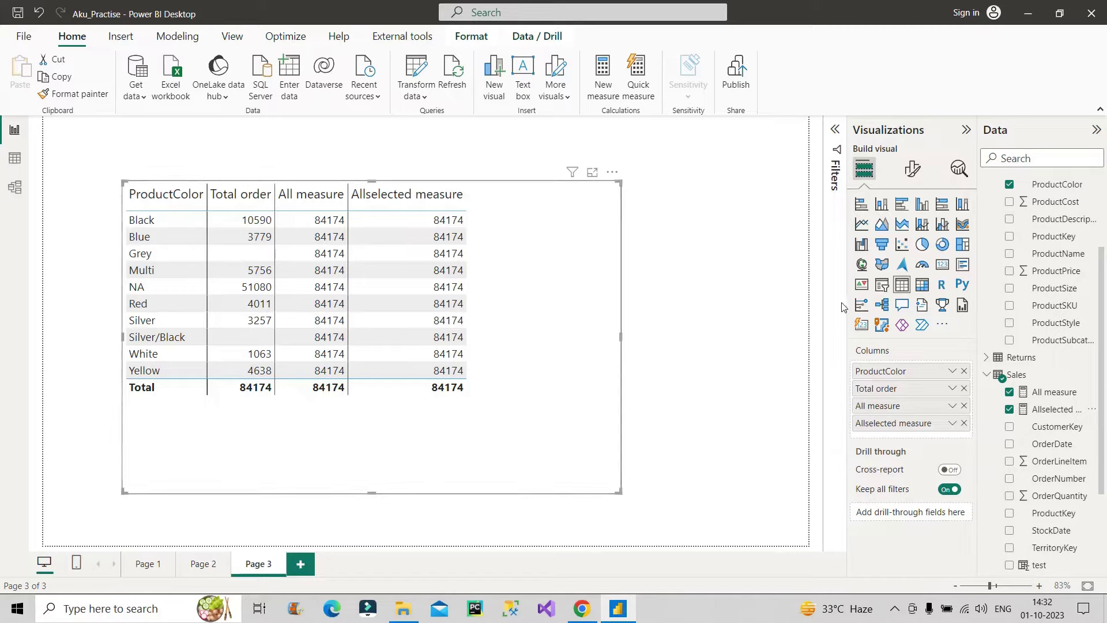
left_click(882, 286)
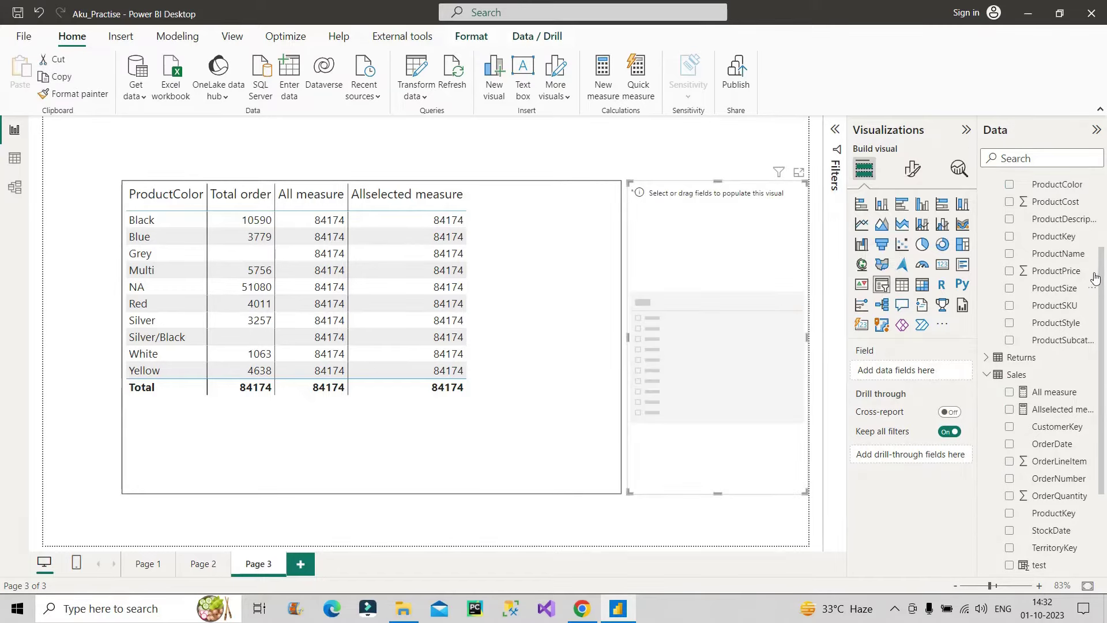
left_click(1008, 185)
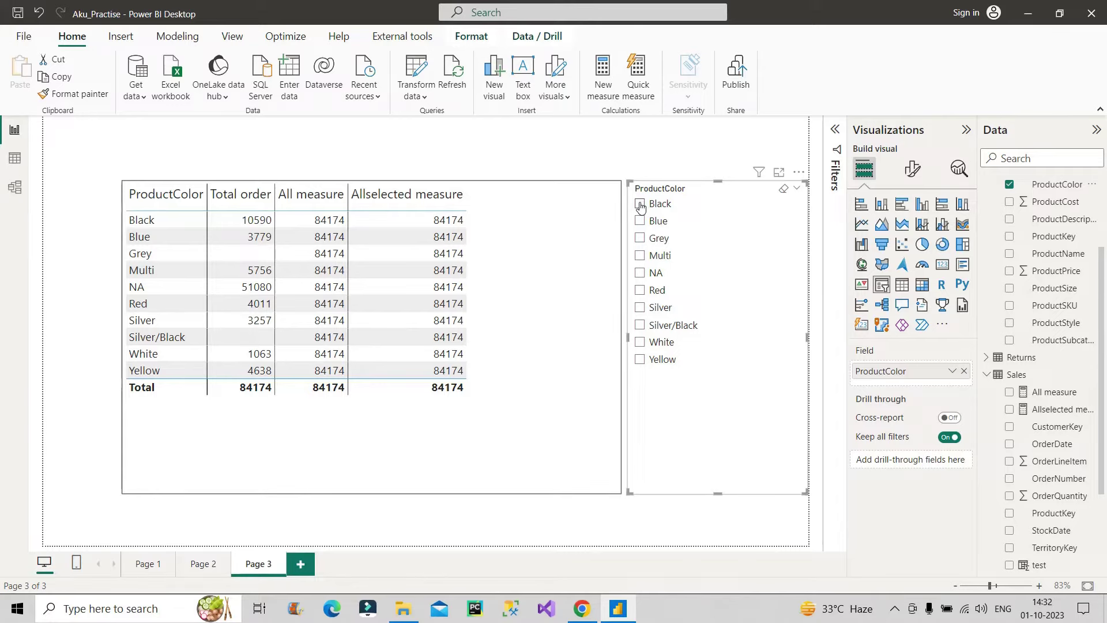
Review in Chrome's ALLSELECTED documentation the phrase about retaining other context or explicit filters, and return to Power BI Desktop
left_click(582, 608)
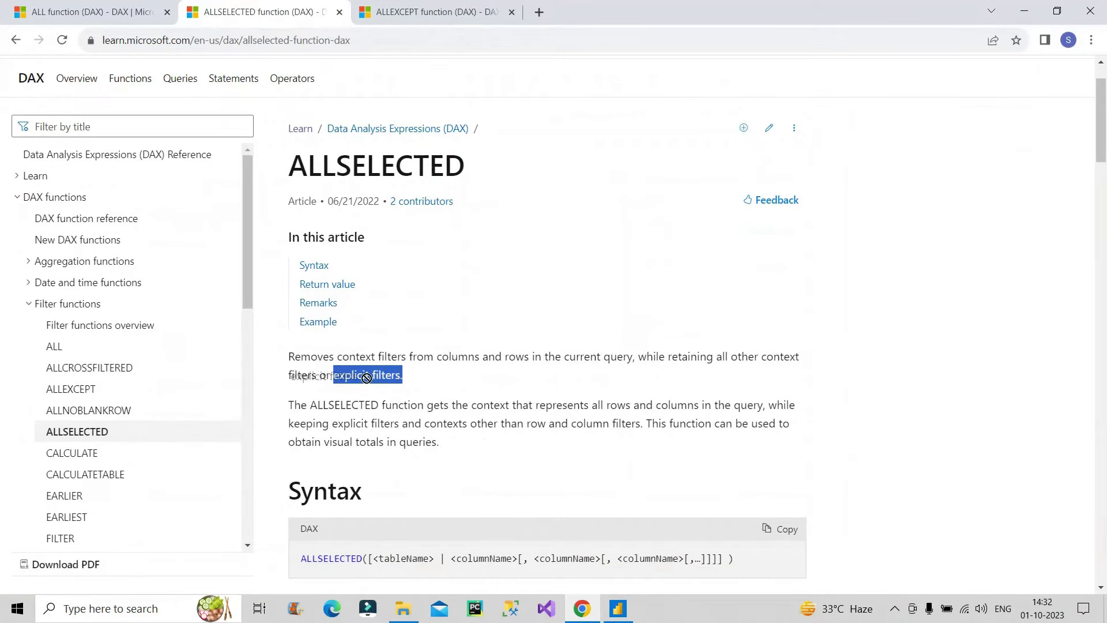
left_click_drag(637, 356, 402, 374)
left_click(618, 608)
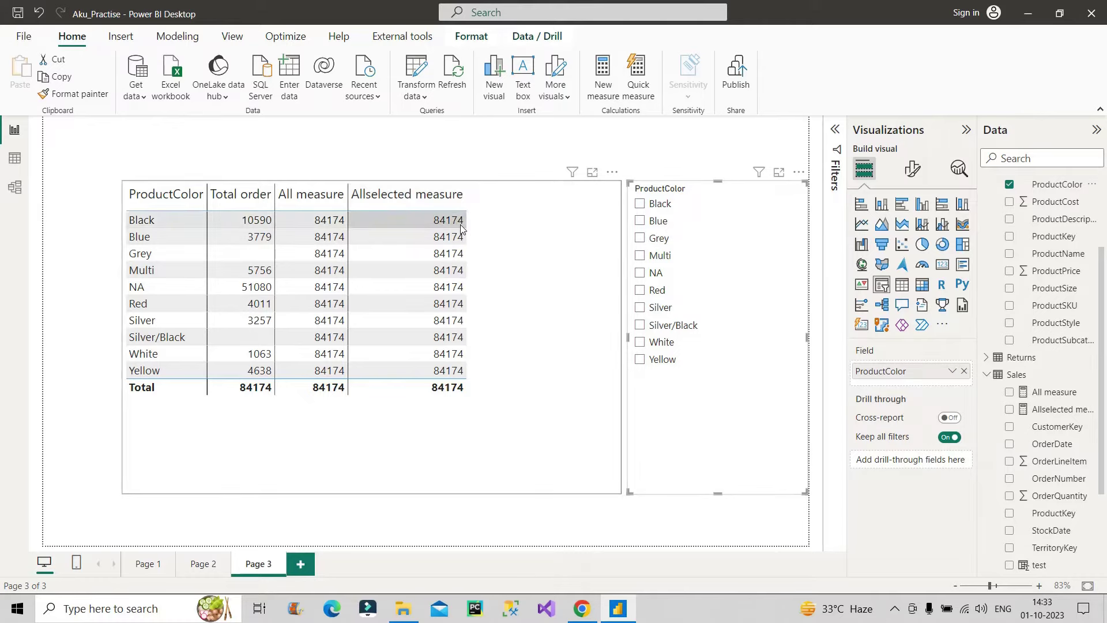
Compare the measures with the ProductColor slicer set to Black, Blue and Red in turn, and clear the slicer selection
left_click(641, 205)
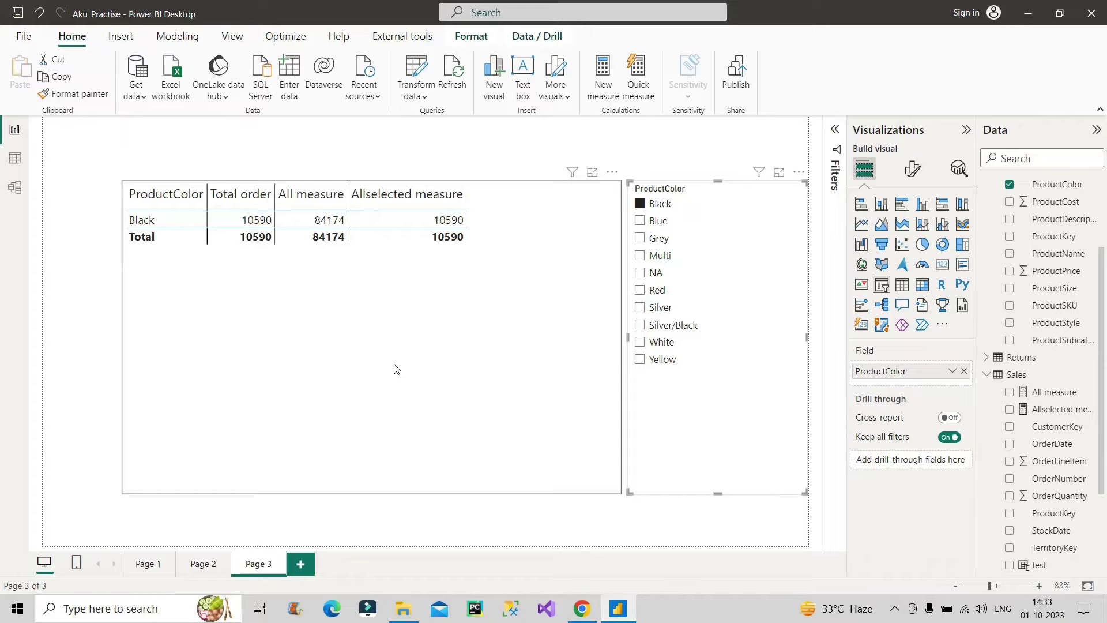
left_click(642, 221)
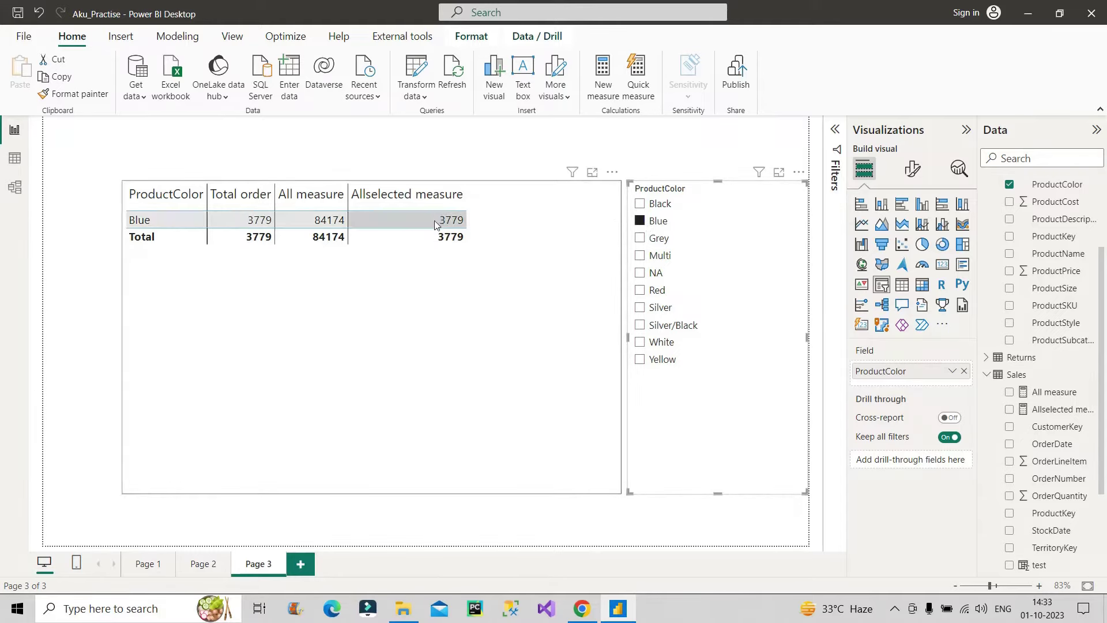
left_click(639, 290)
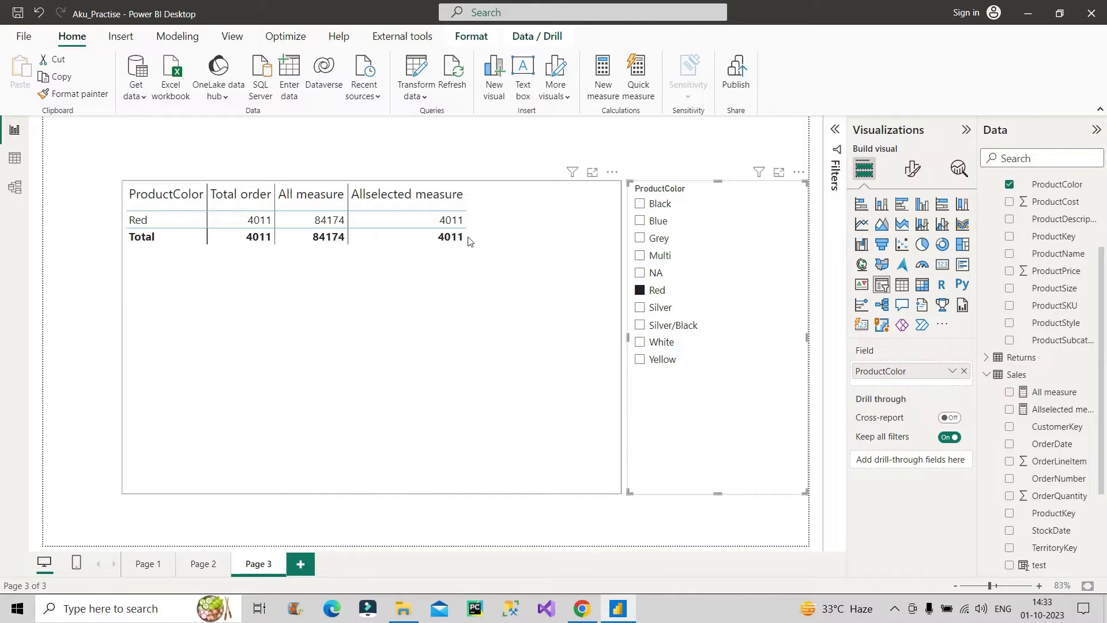
left_click(640, 293)
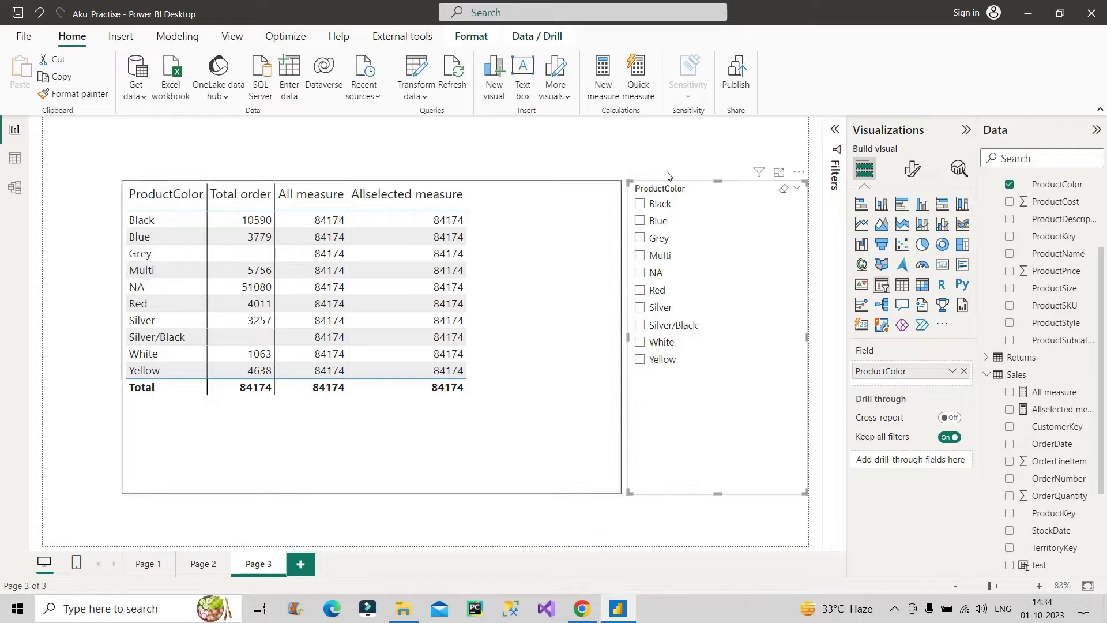
Start a new measure in the Sales table named Allexcept measure with the formula CALCULATE([Total order], ALLEXCEPT(Products))
right_click(1043, 442)
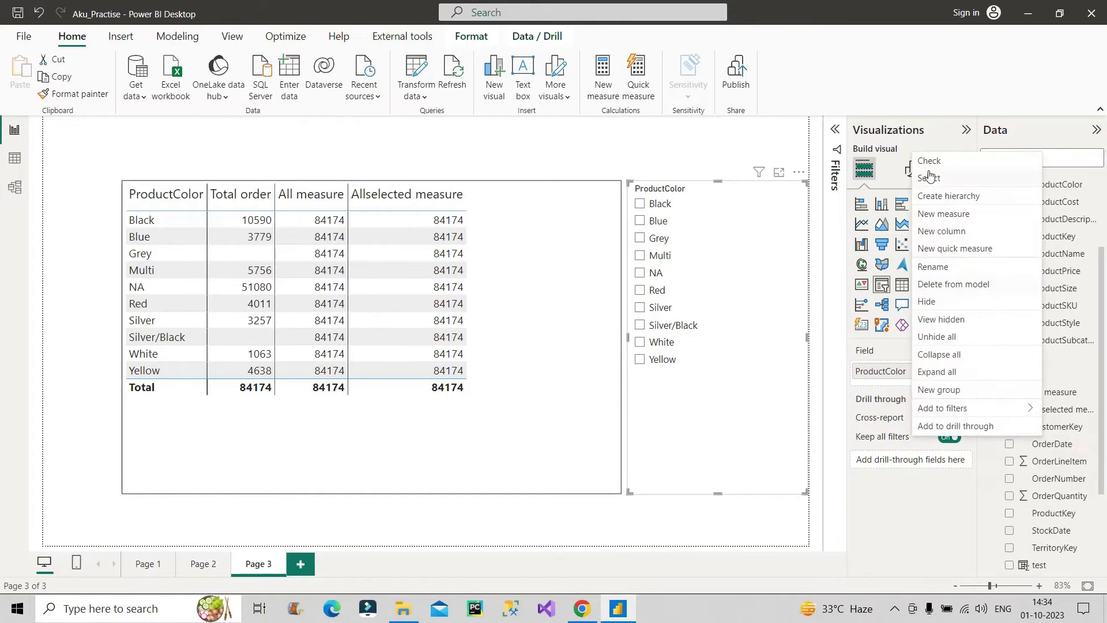
left_click(943, 214)
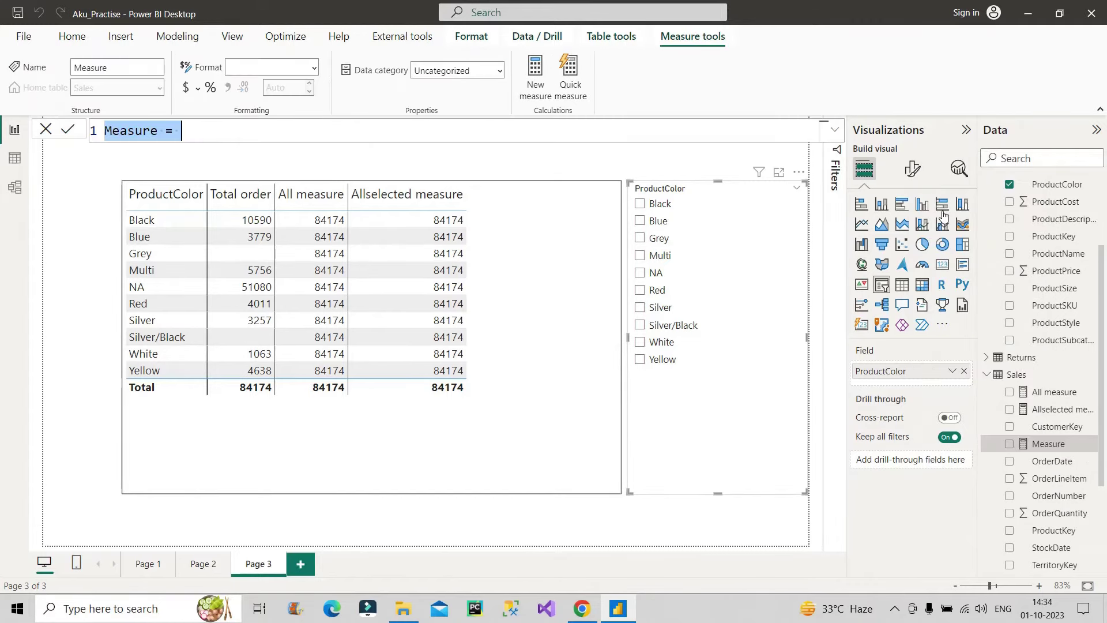
key("ctrl+a")
type("All measure = CALCULATE([Total order], ALL(Products))")
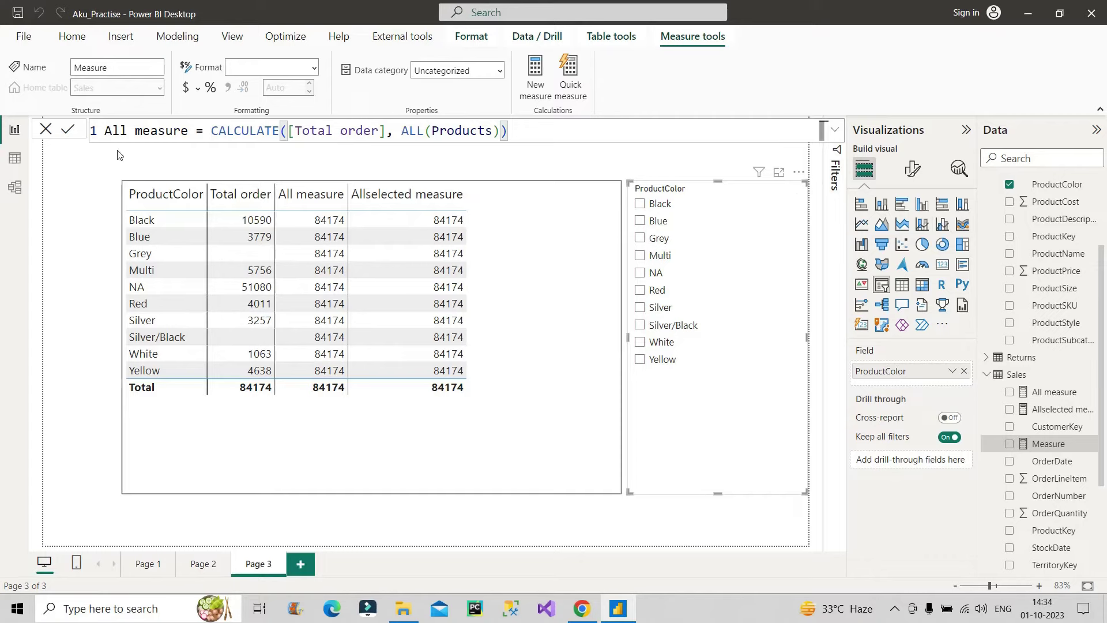
double_click(115, 130)
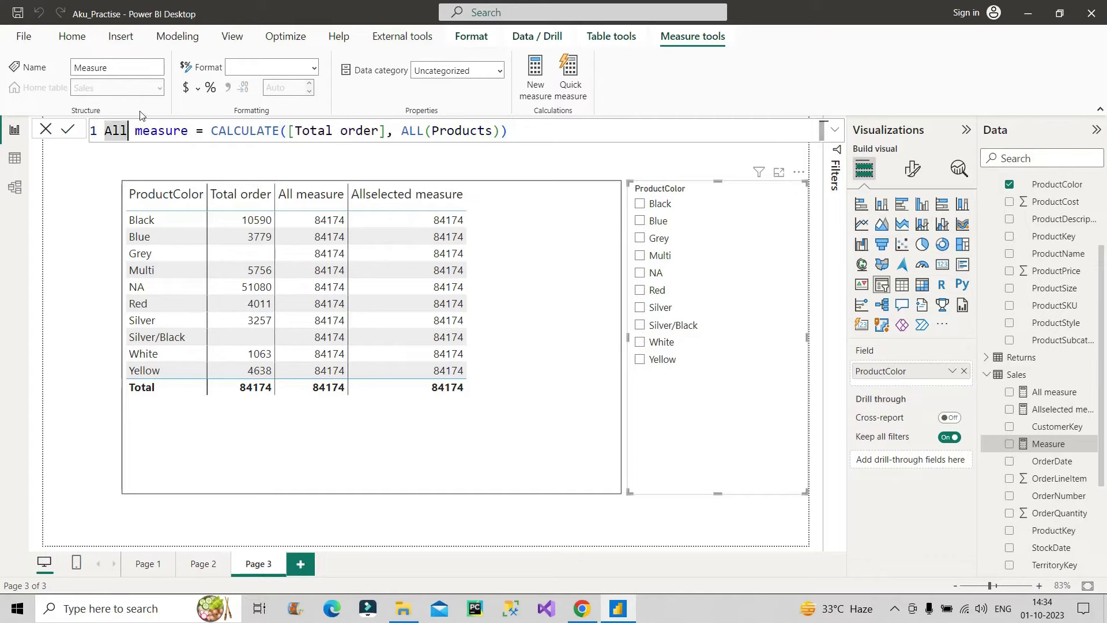
type("Allexcept")
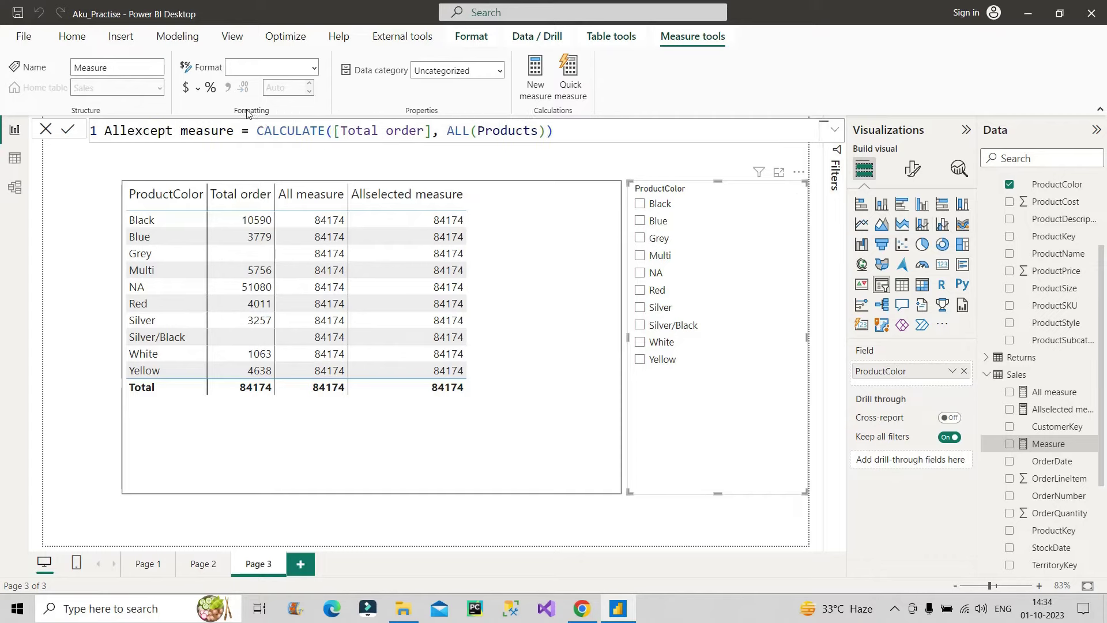
left_click(468, 132)
type("e")
key("Tab")
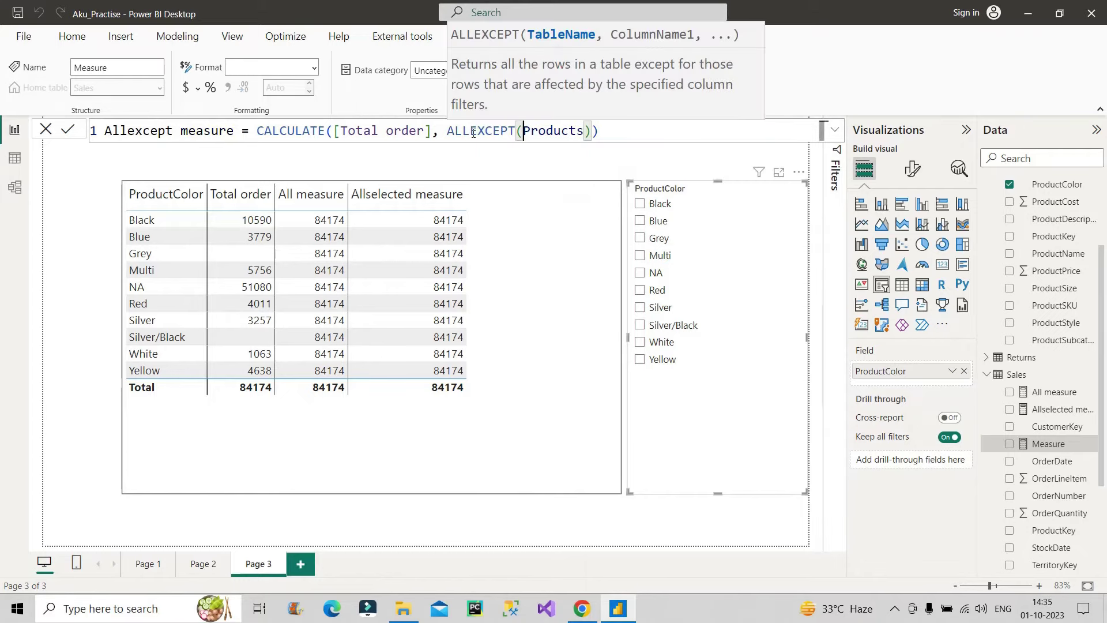
Switch to Chrome and open the ALLEXCEPT function documentation at its introductory description and syntax
left_click(582, 608)
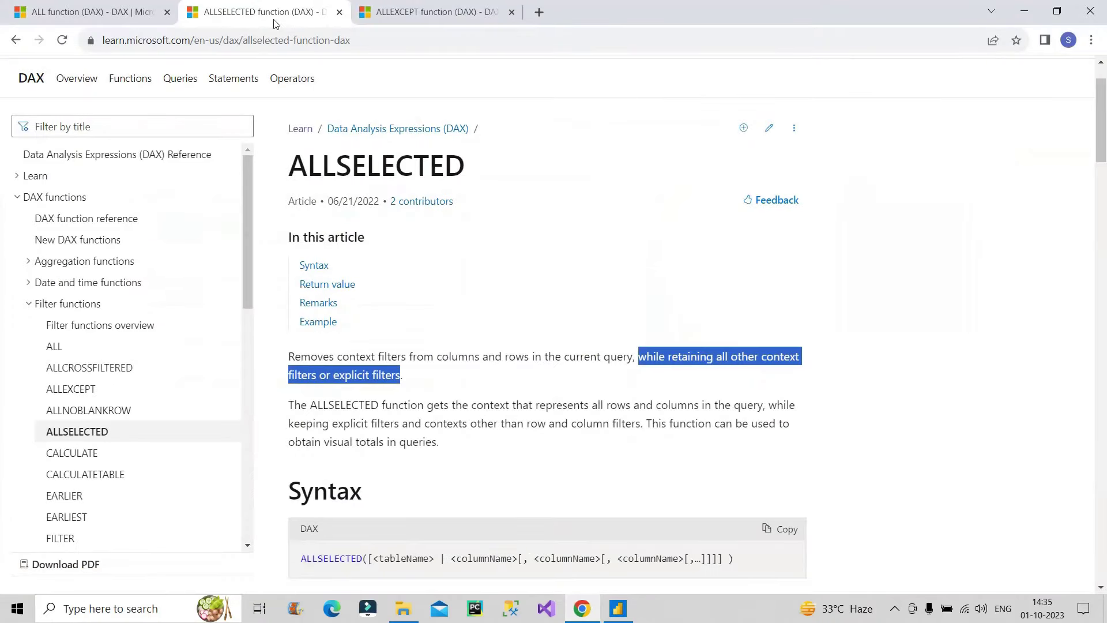
left_click(421, 14)
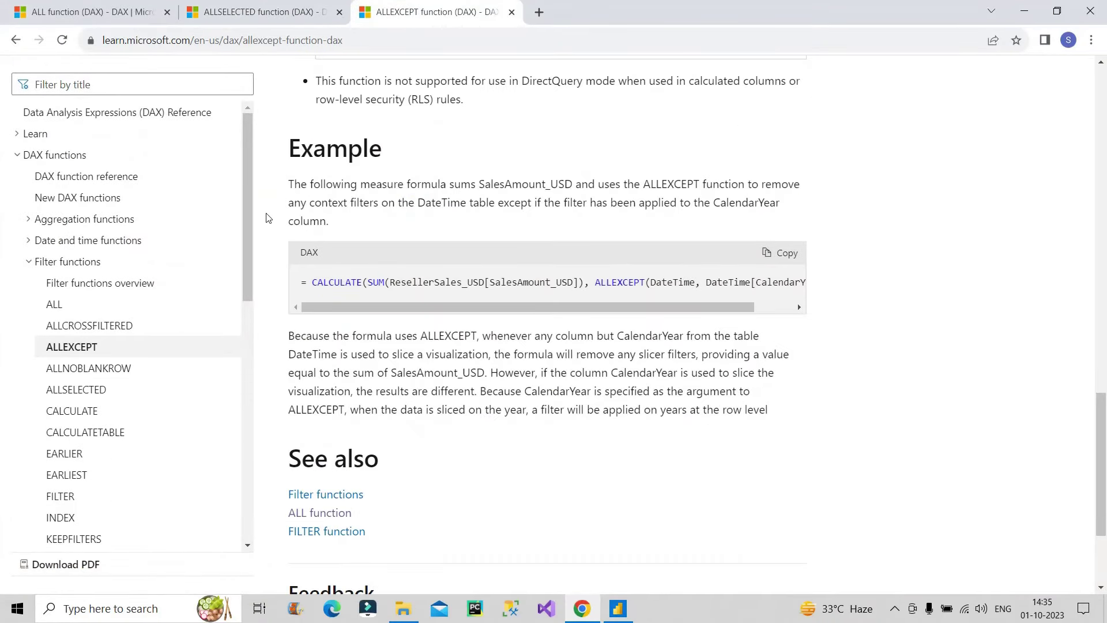
scroll(267, 217, "up", 4)
scroll(267, 217, "up", 10)
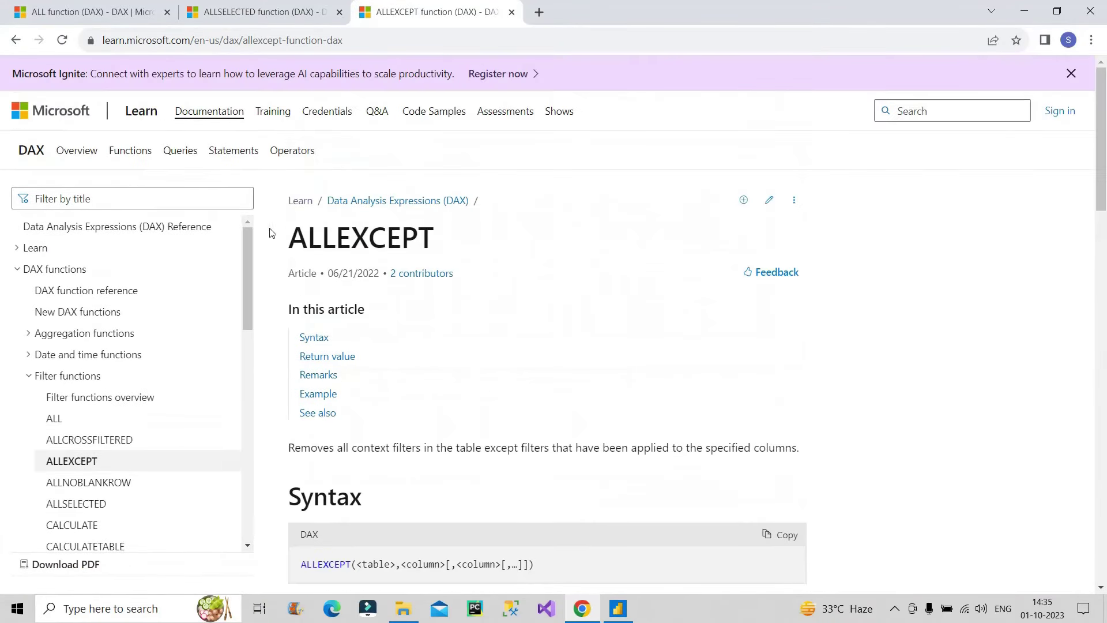
Review the ALLEXCEPT description and the column argument in its syntax, and return to Power BI Desktop
left_click_drag(288, 448, 800, 451)
scroll(664, 509, "down", 3)
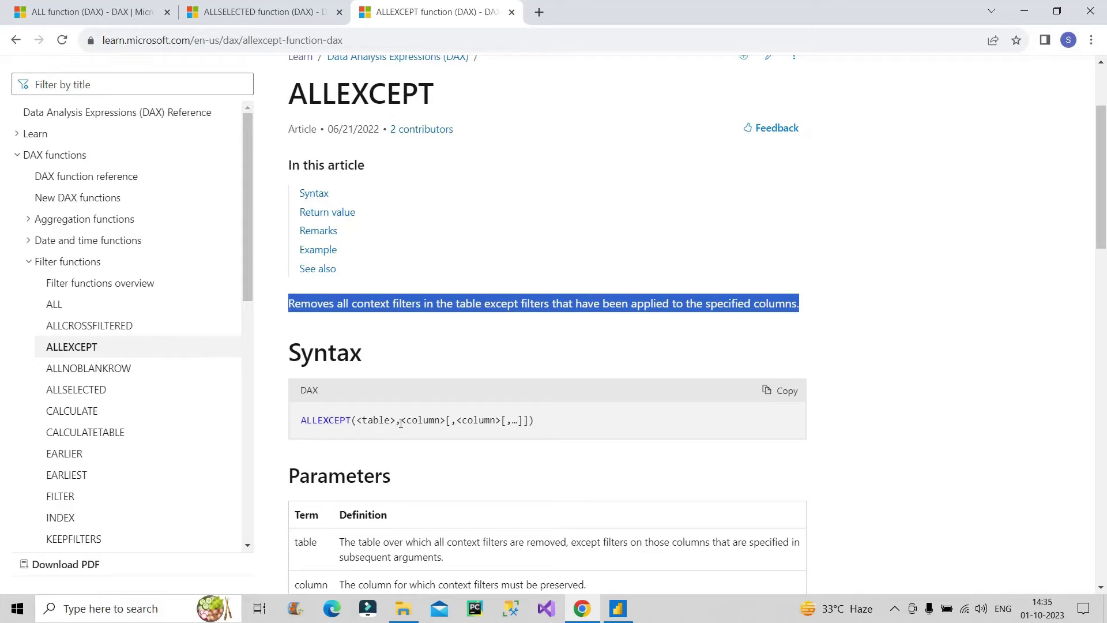
left_click_drag(396, 421, 442, 426)
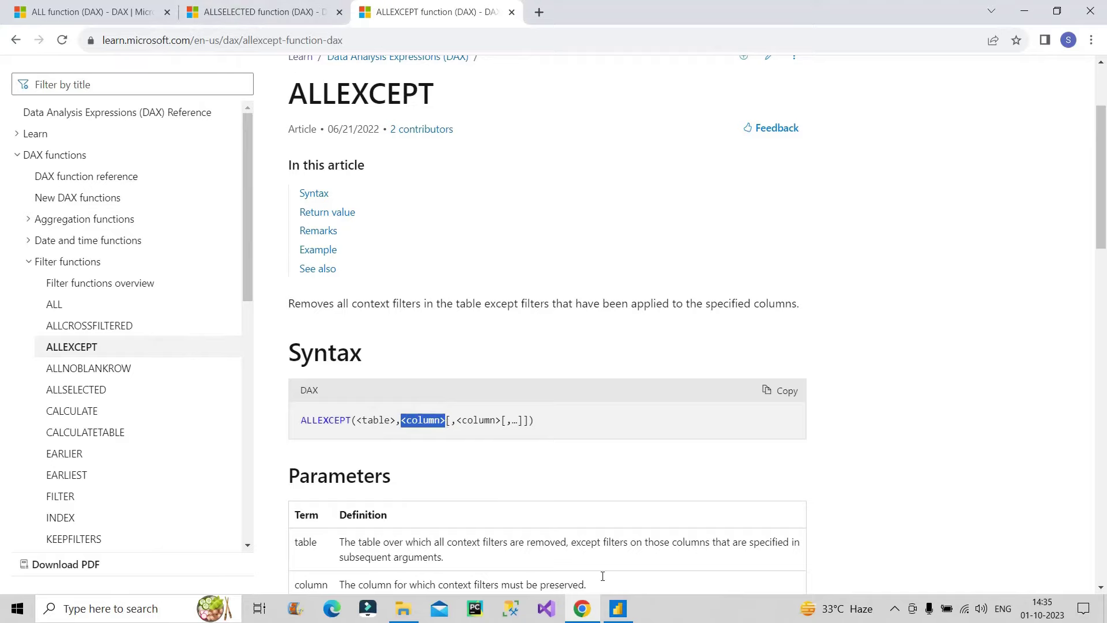
left_click(616, 609)
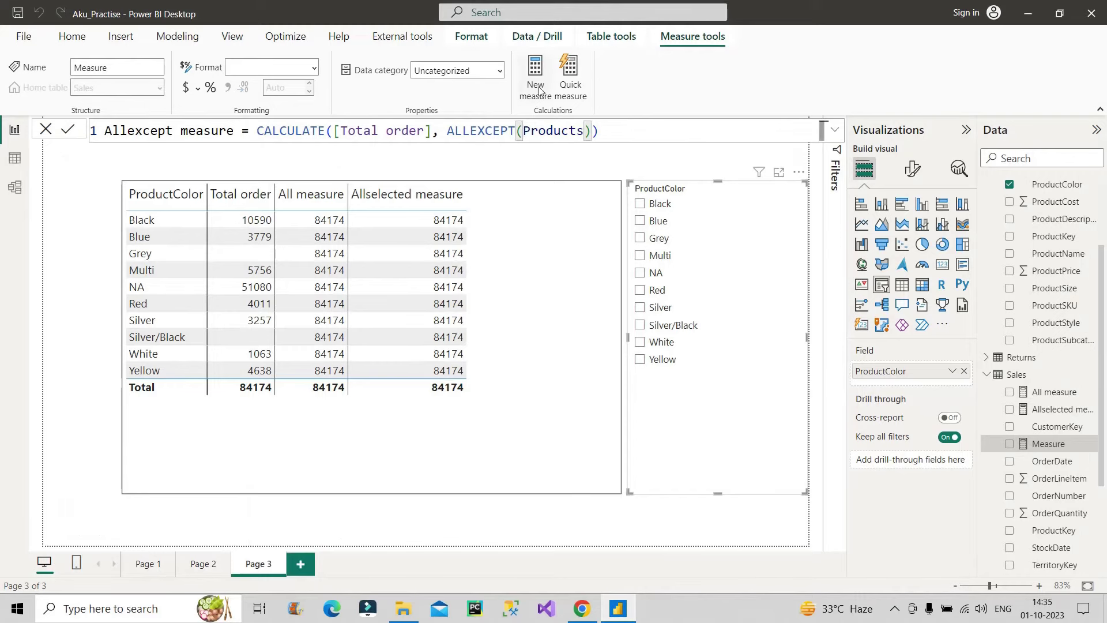
Complete the Allexcept measure formula by adding Products[ProductColor] as the column argument of ALLEXCEPT
left_click(586, 132)
type(",")
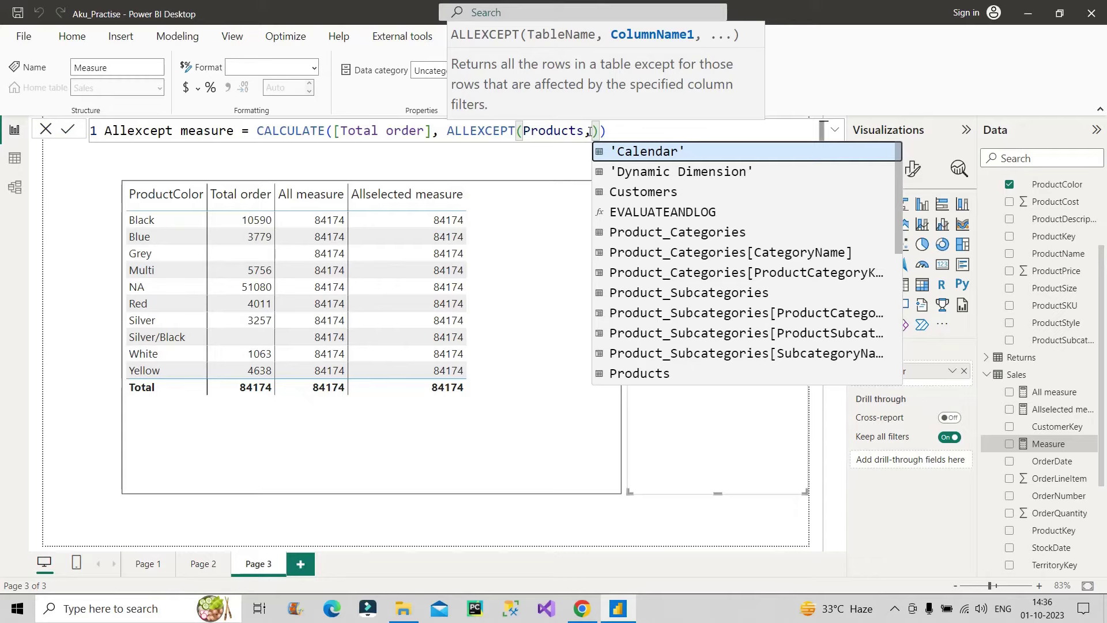
type("co")
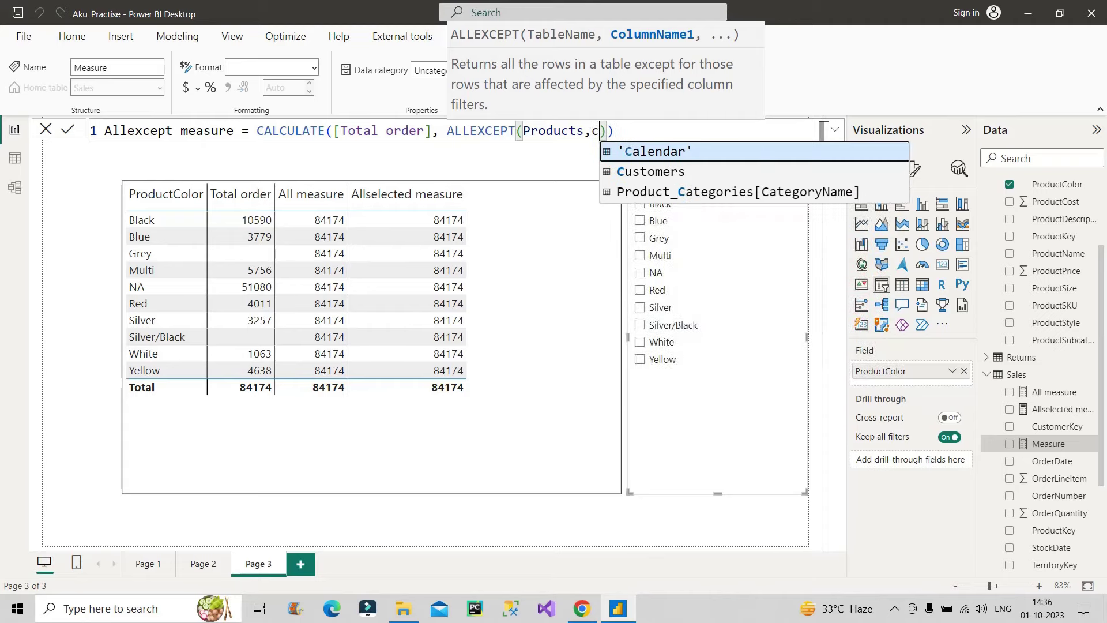
key("Tab")
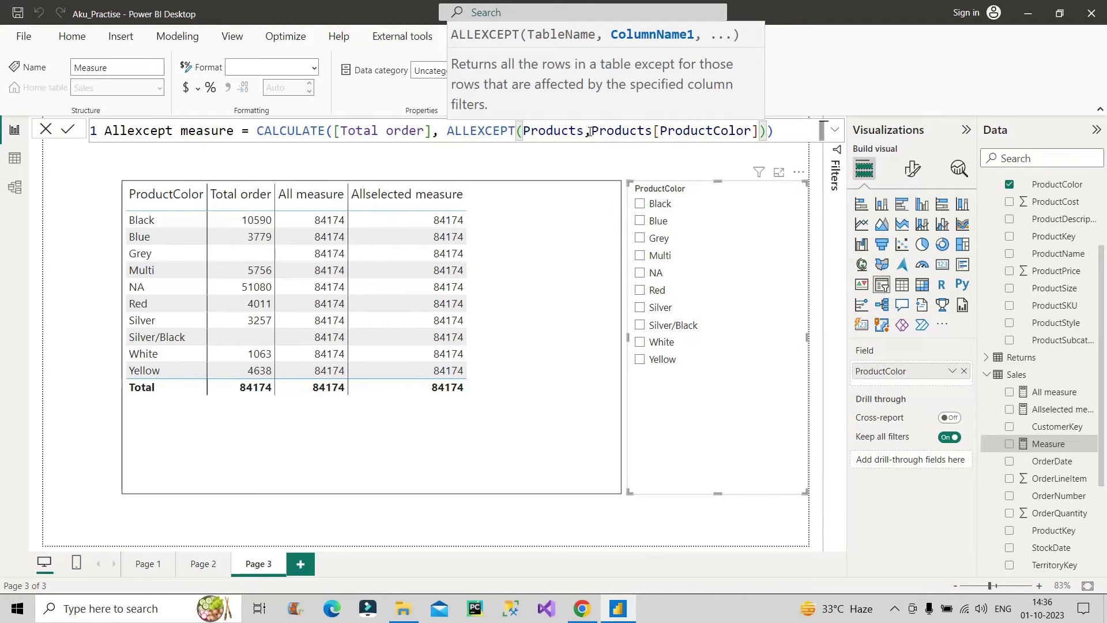
type(")")
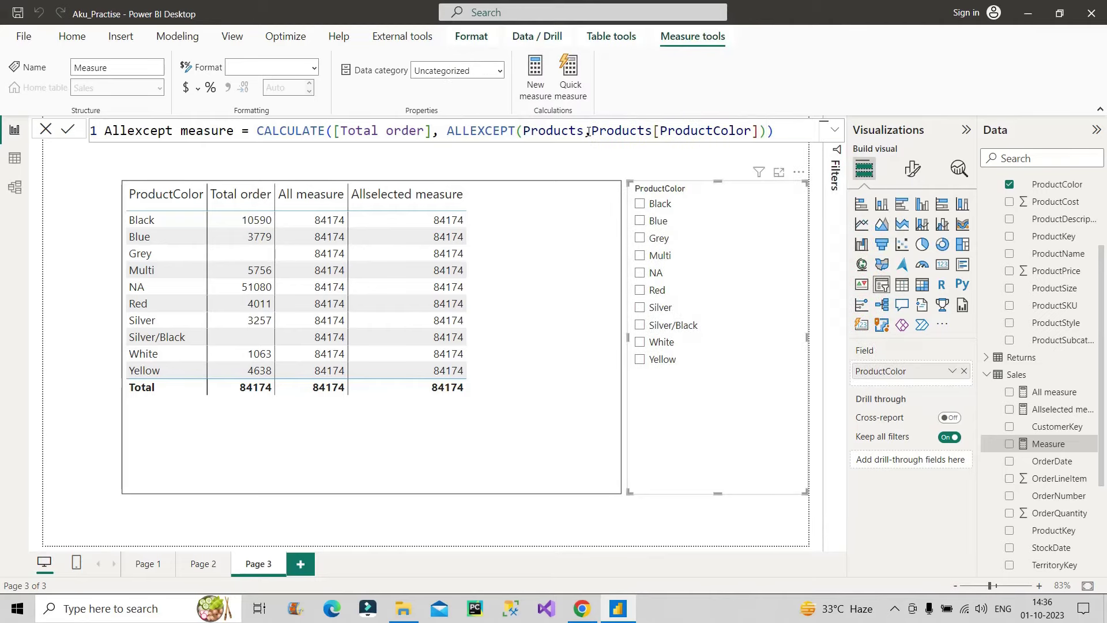
Add Allexcept measure as the table visual's last column and insert ProductName between ProductColor and Total order
left_click(576, 231)
left_click_drag(1055, 409, 907, 441)
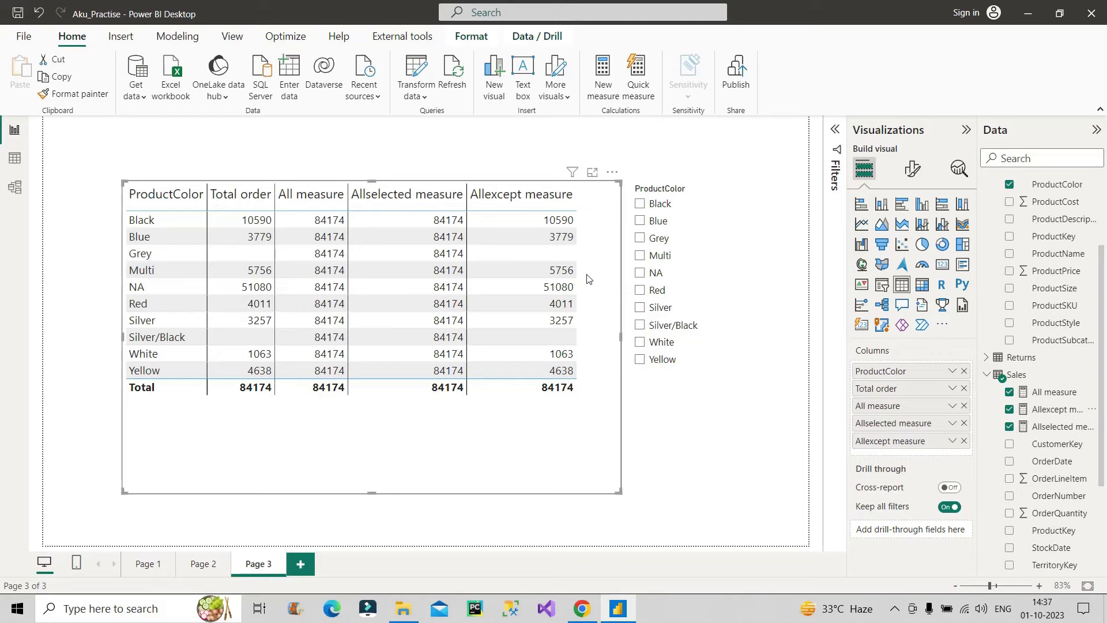
scroll(1048, 288, "up", 2)
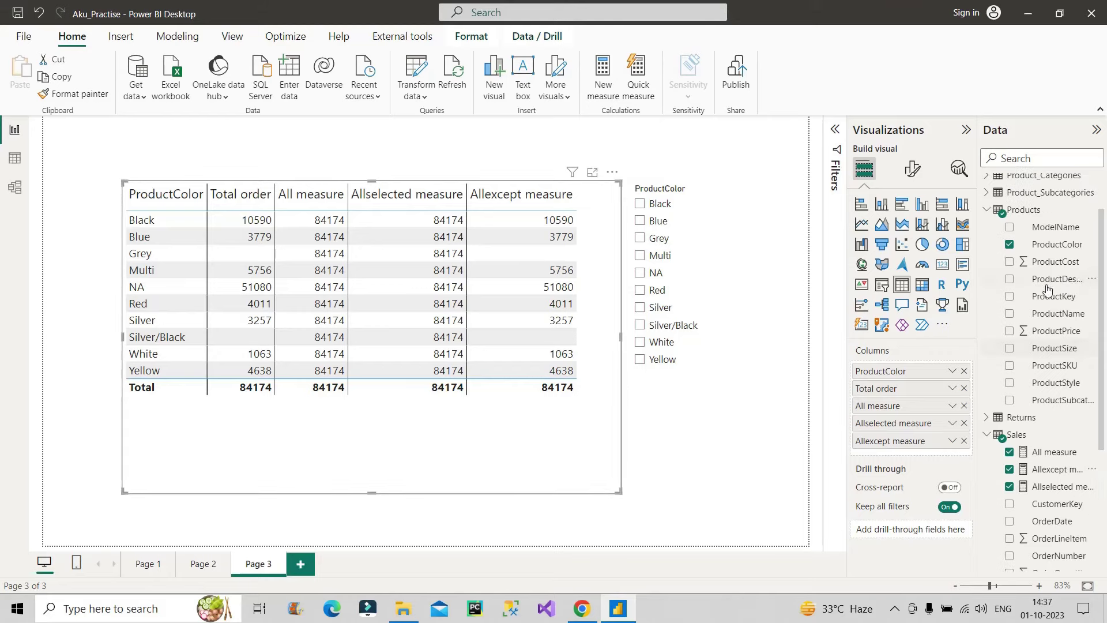
left_click_drag(1059, 313, 913, 391)
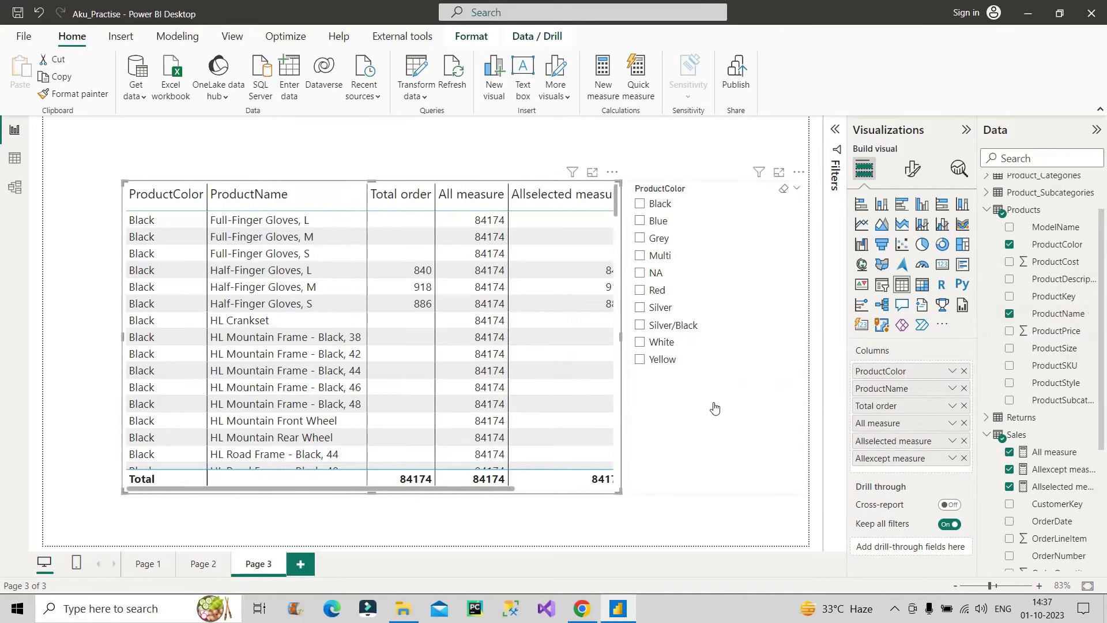
Widen the table visual across the slicer area so that all measure columns fit without horizontal scrolling
left_click(623, 486)
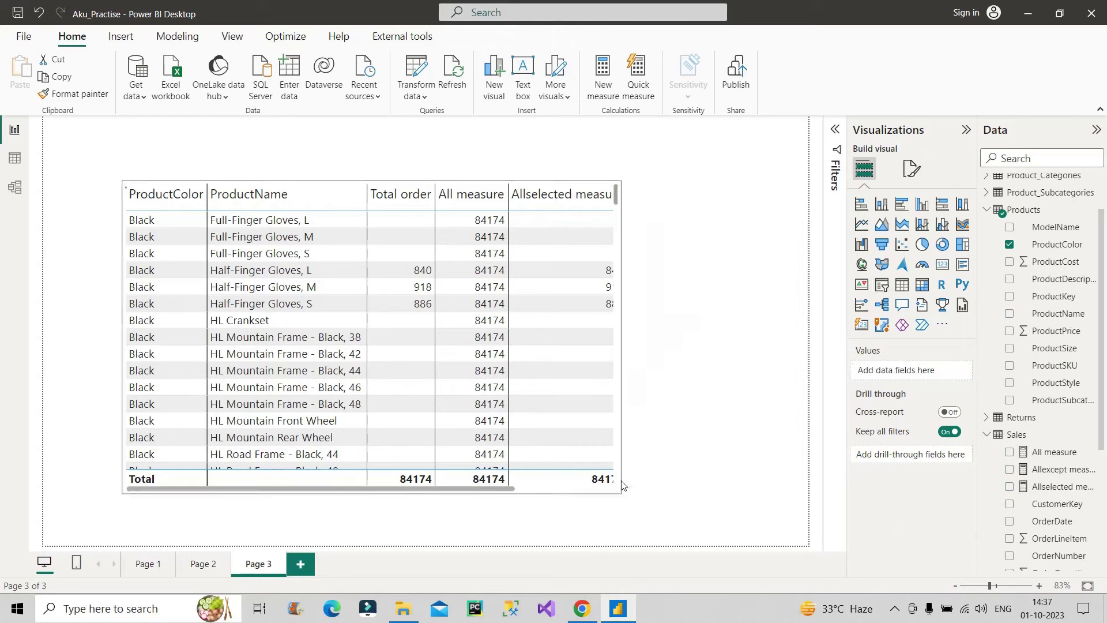
left_click(588, 406)
scroll(588, 407, "right", 3)
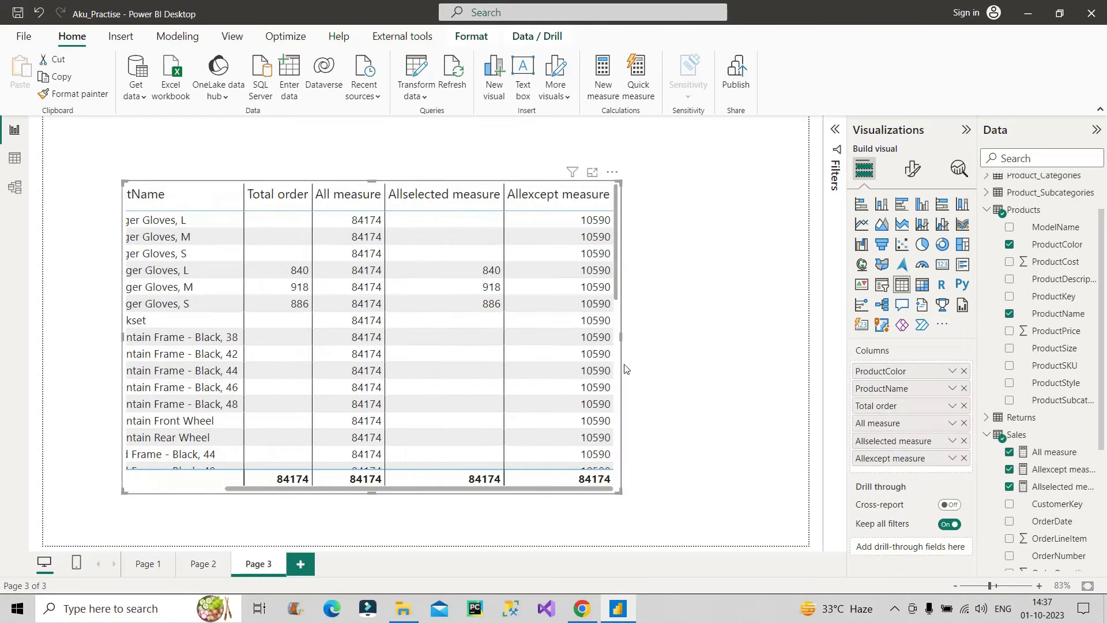
left_click_drag(621, 343, 780, 346)
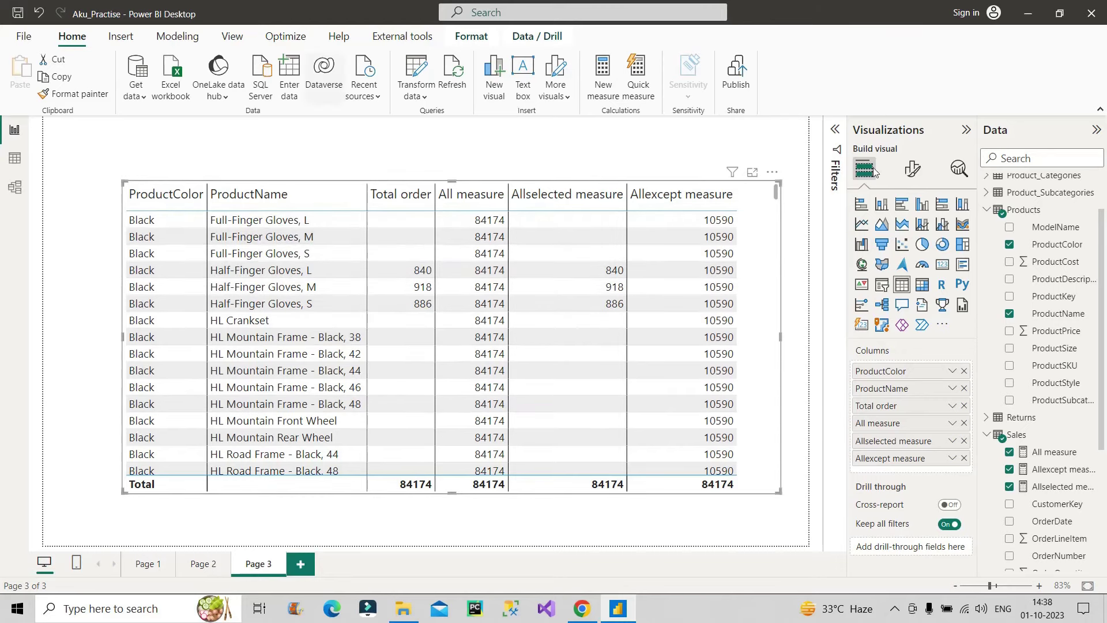
Remove the ProductName column from the table visual
left_click(727, 206)
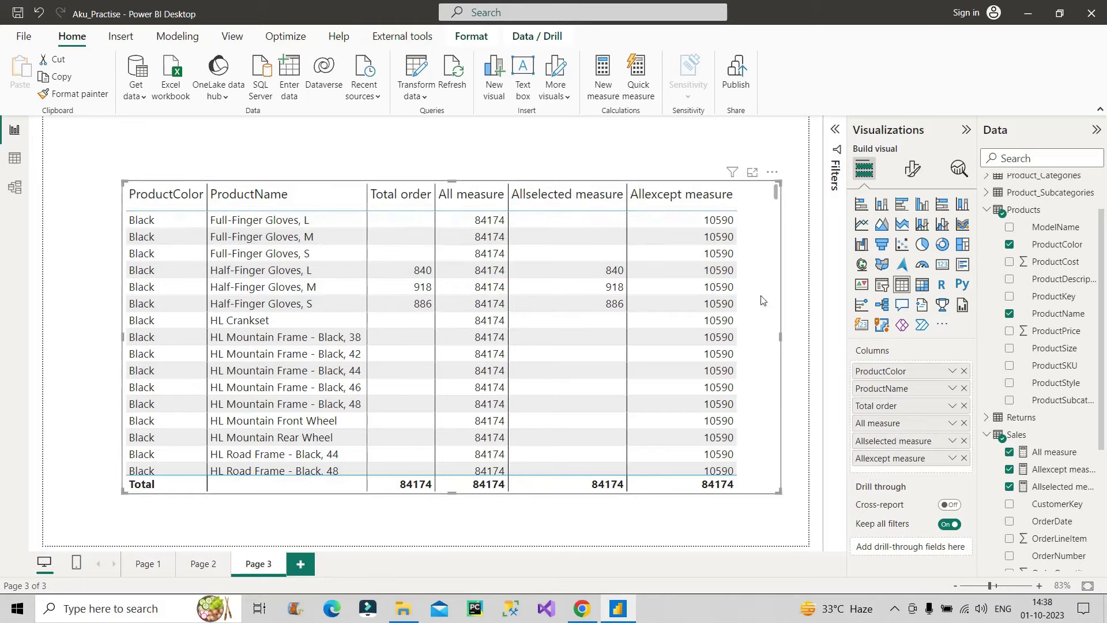
left_click(964, 392)
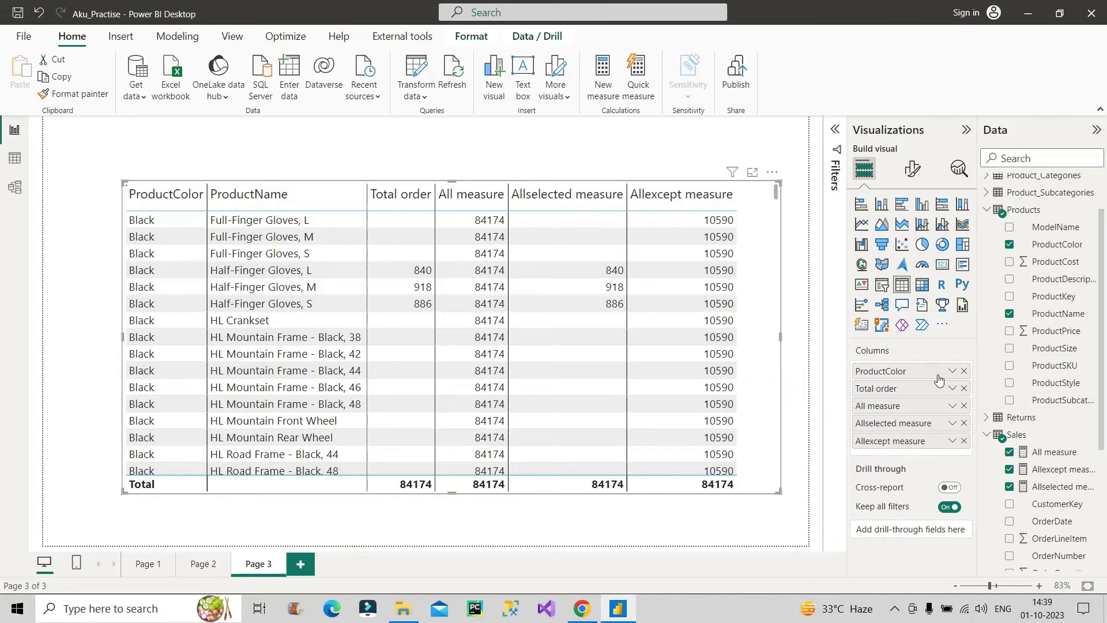